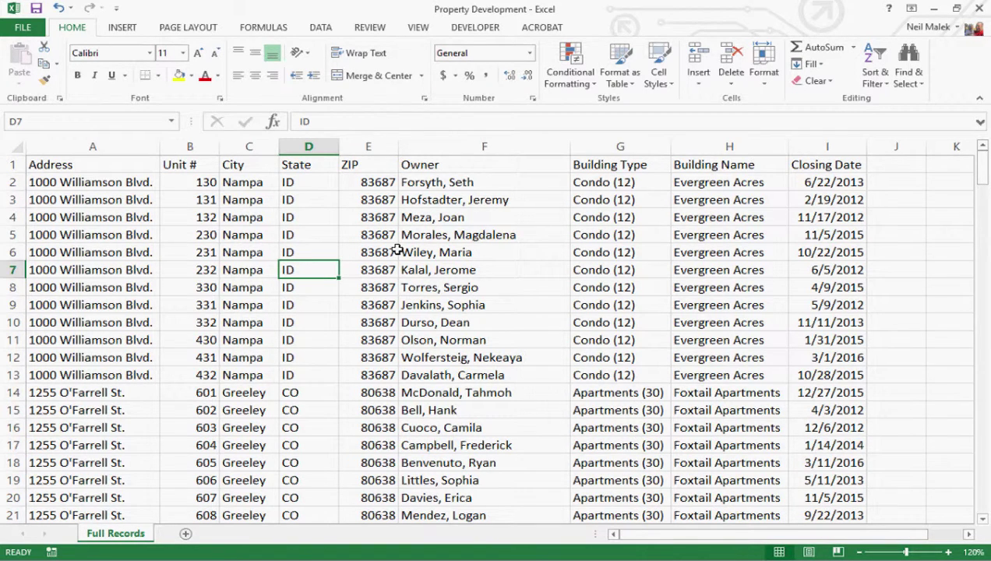
- Review the property records by selecting sample rows, building name cells and owner cell F50
left_click_drag(108, 184, 811, 185)
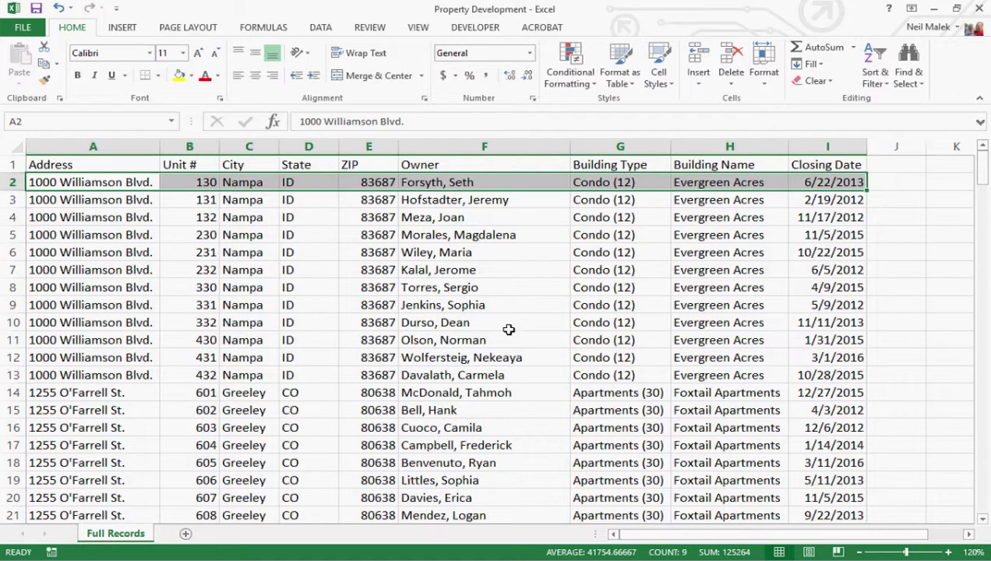
left_click(707, 360)
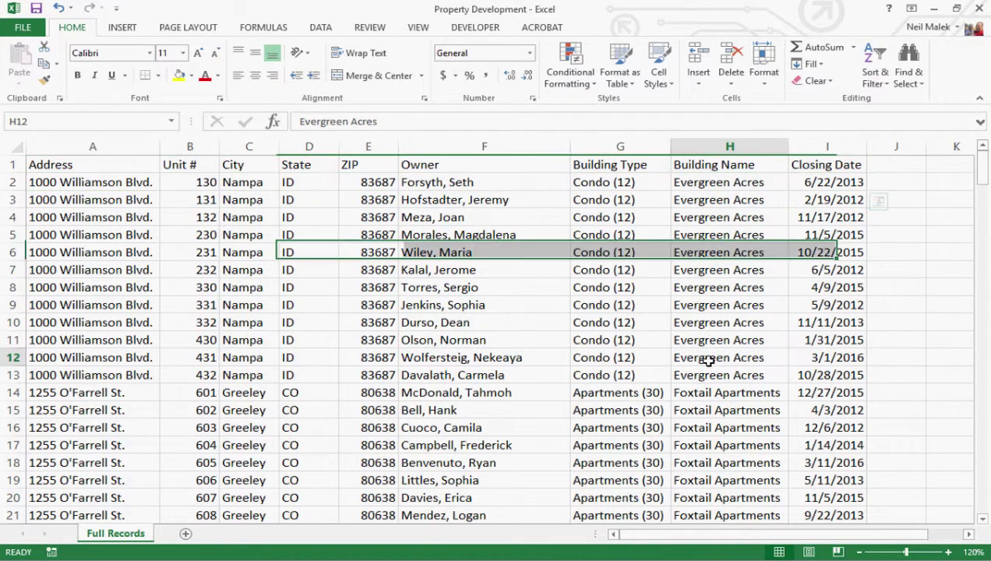
left_click(717, 410)
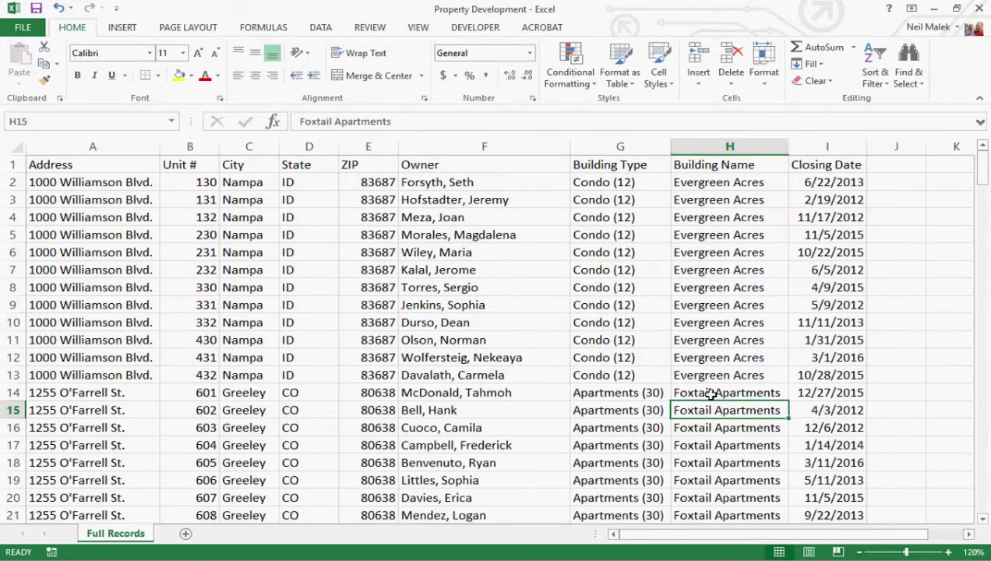
scroll(709, 387, "down", 10)
scroll(709, 387, "down", 3)
left_click(709, 355)
left_click_drag(80, 359, 810, 363)
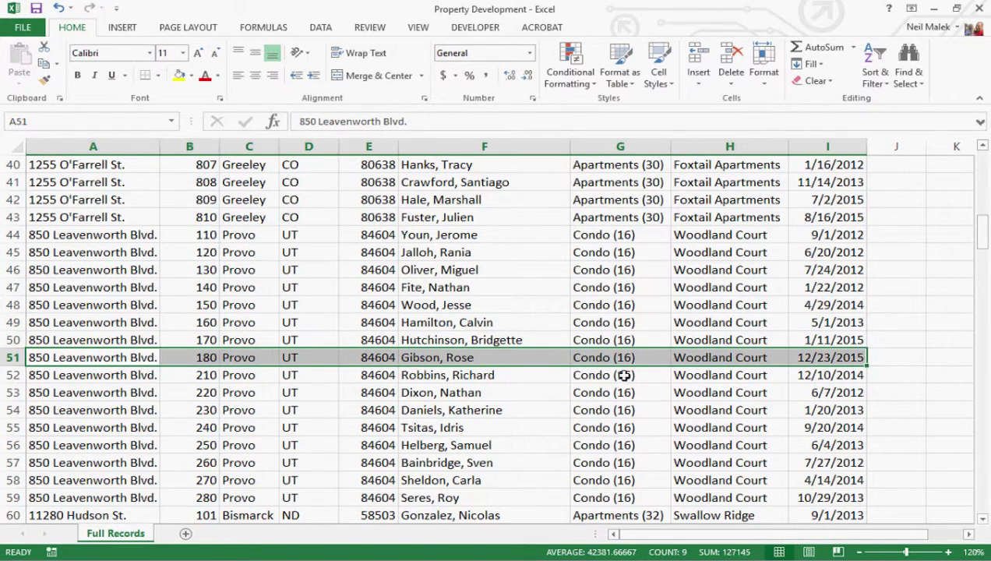
left_click(518, 334)
scroll(514, 334, "up", 13)
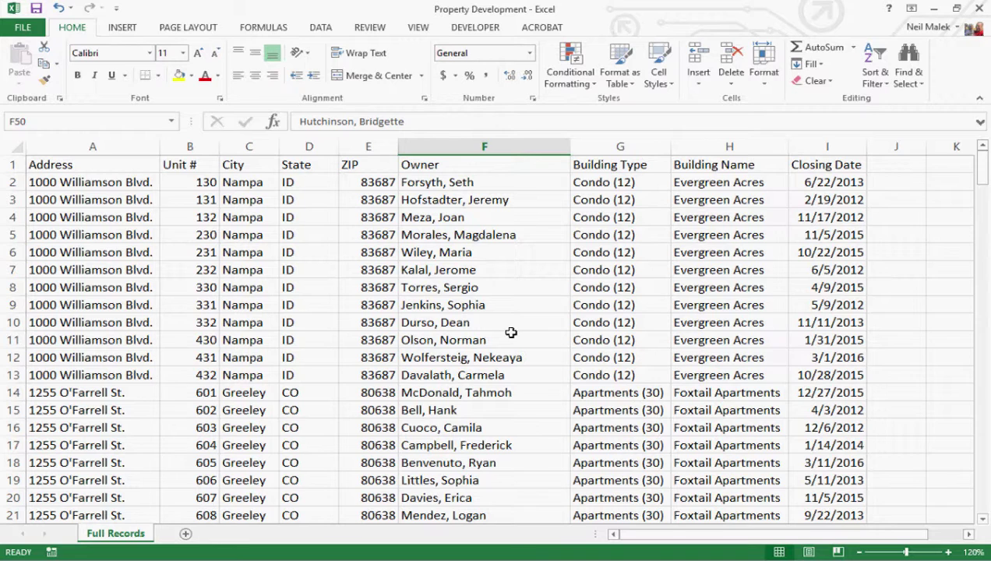
- Format the records as a Table Style Light 8 table with headers and check the Building Name filter
left_click(628, 84)
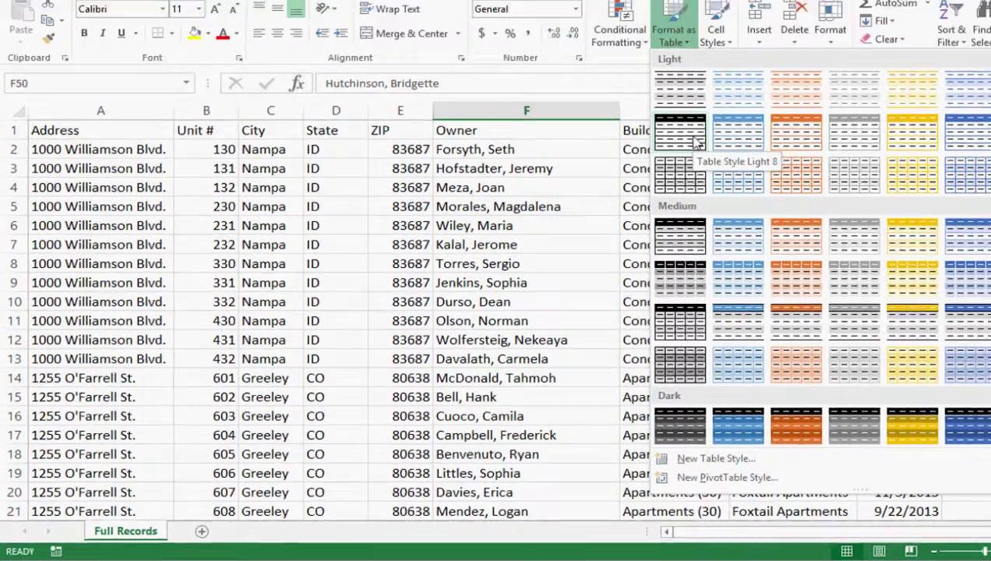
left_click(639, 171)
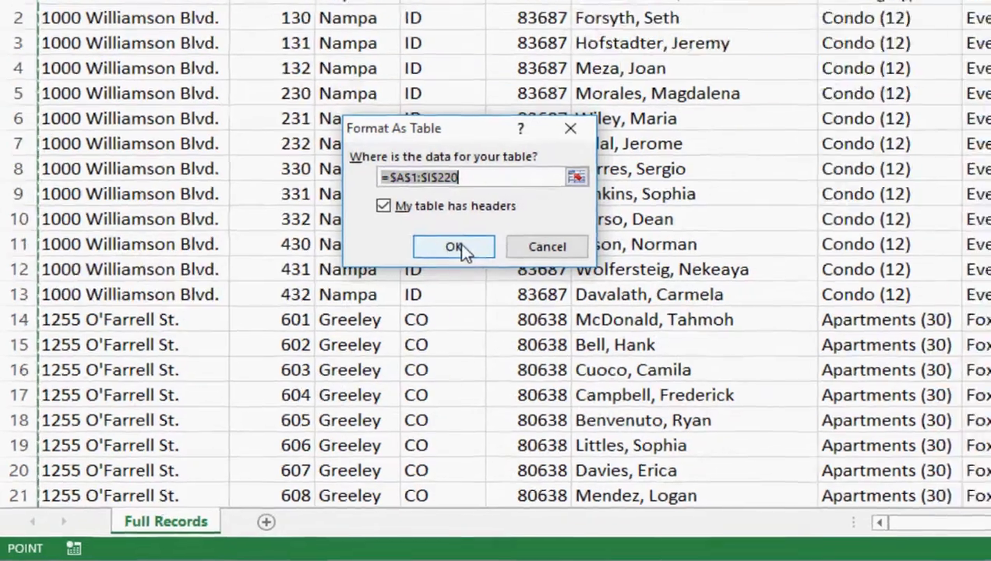
left_click(483, 228)
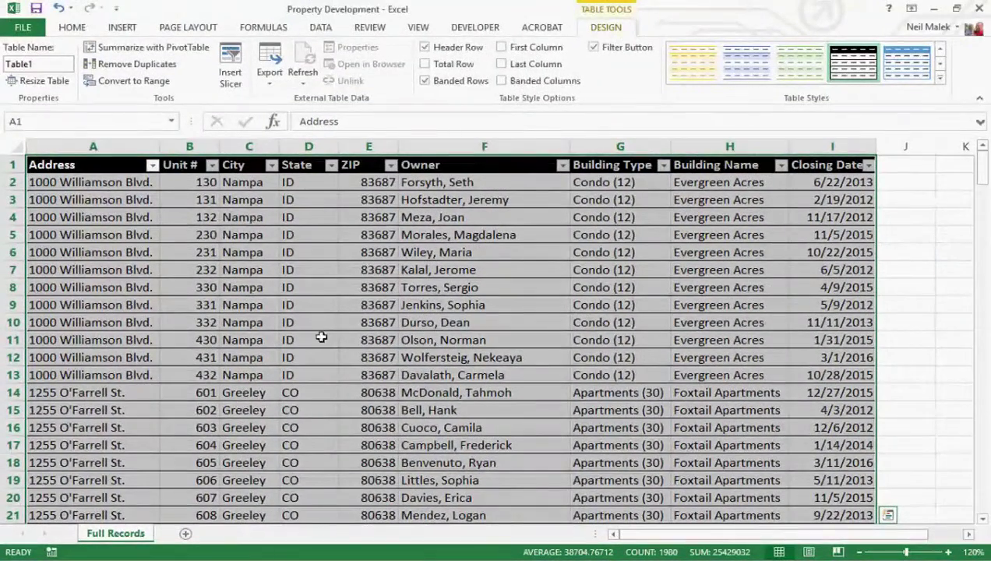
left_click(561, 158)
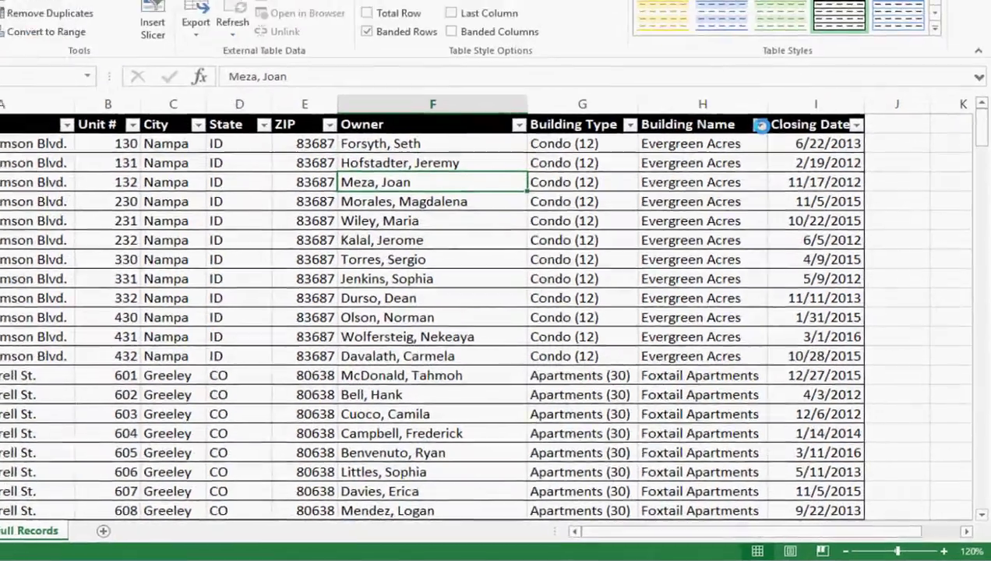
left_click(780, 165)
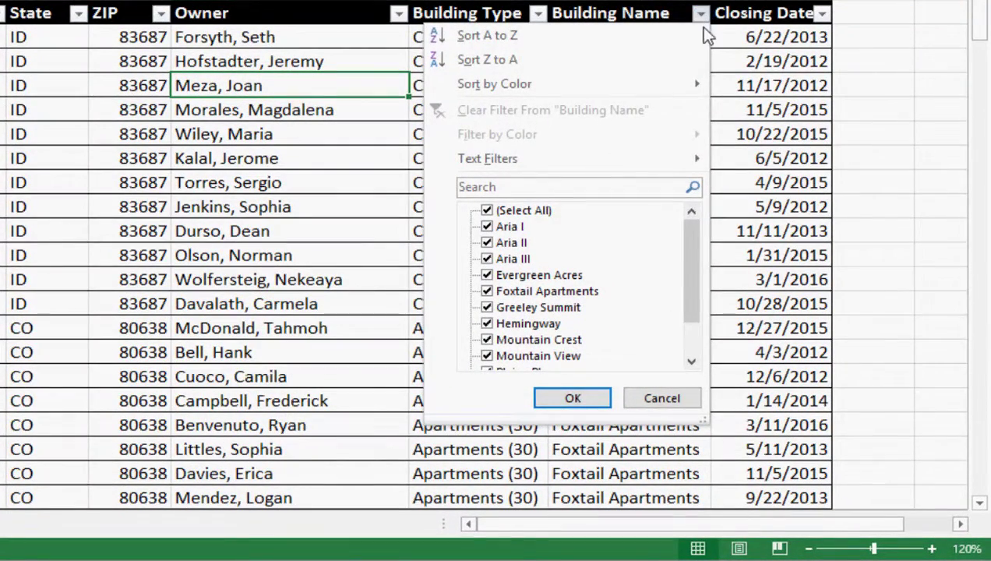
left_click(487, 210)
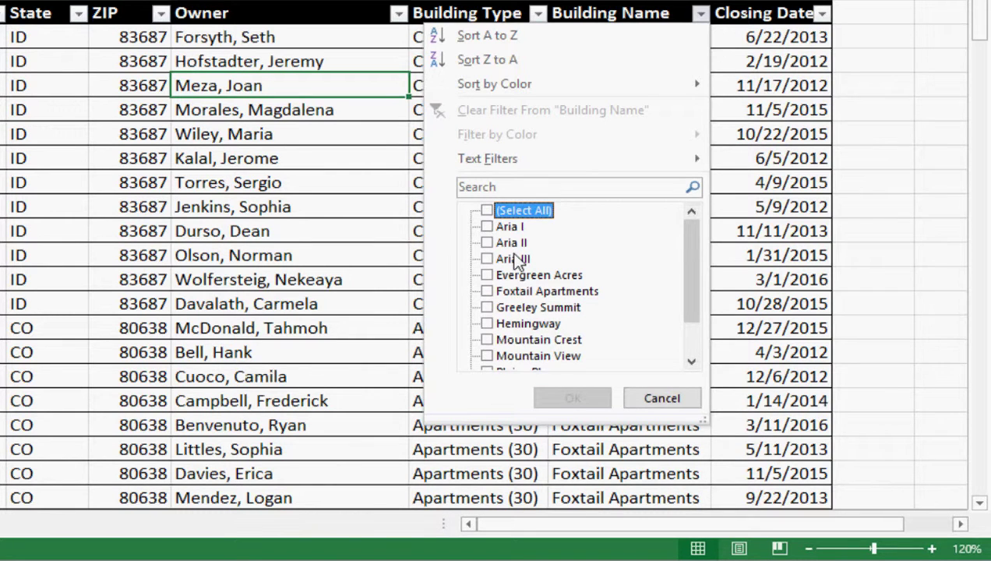
scroll(514, 261, "down", 1)
left_click(487, 340)
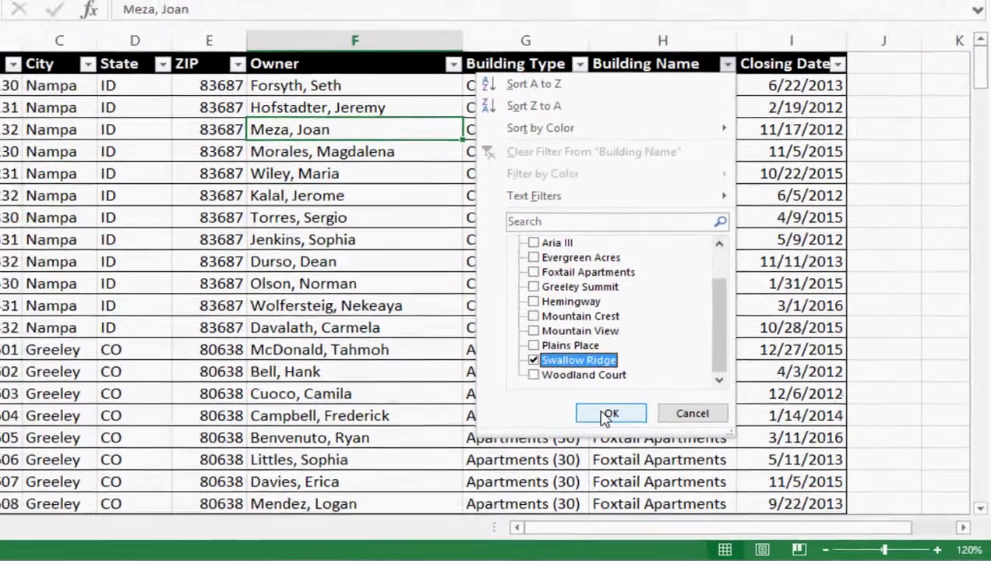
left_click(546, 399)
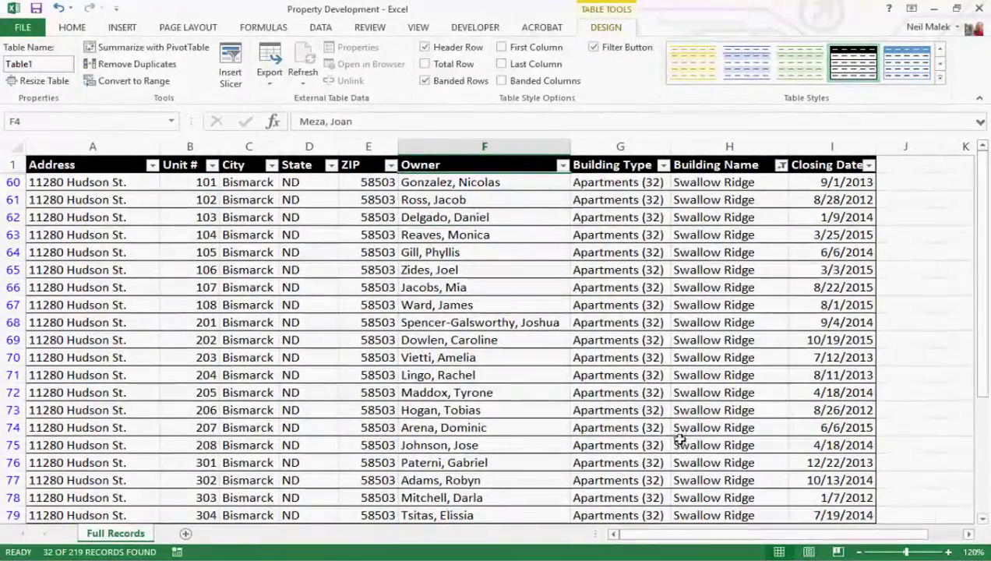
scroll(543, 257, "down", 2)
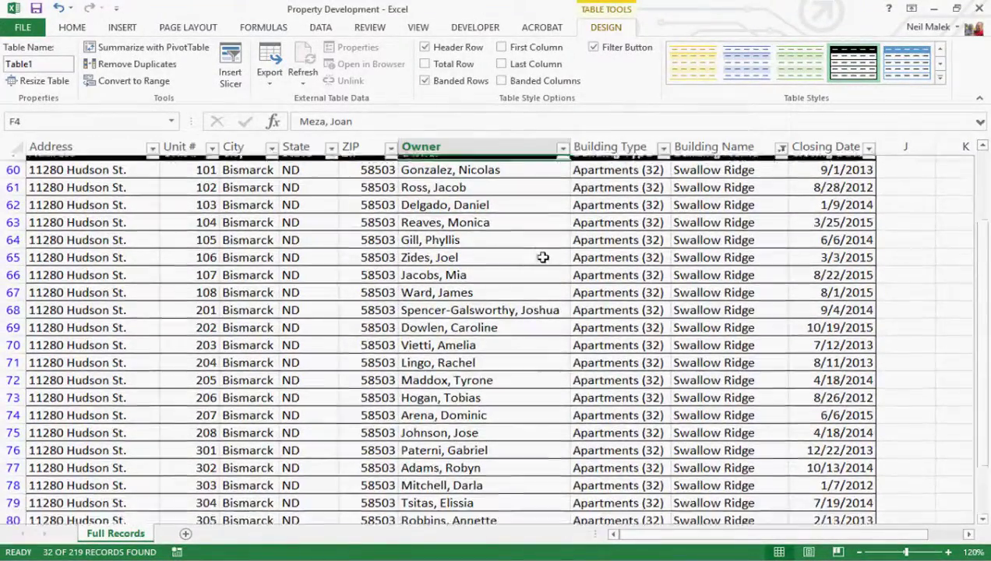
scroll(543, 257, "down", 4)
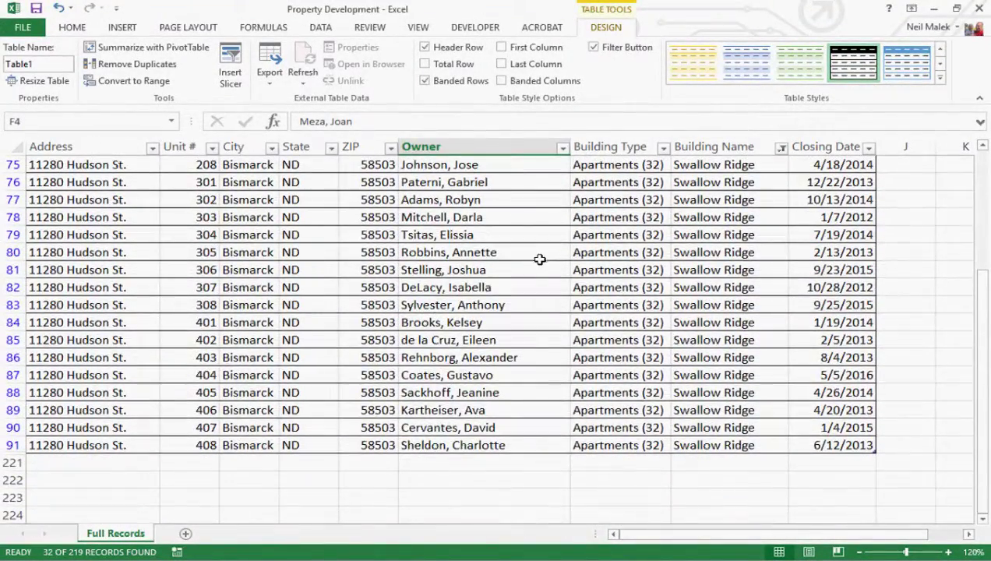
scroll(485, 287, "up", 5)
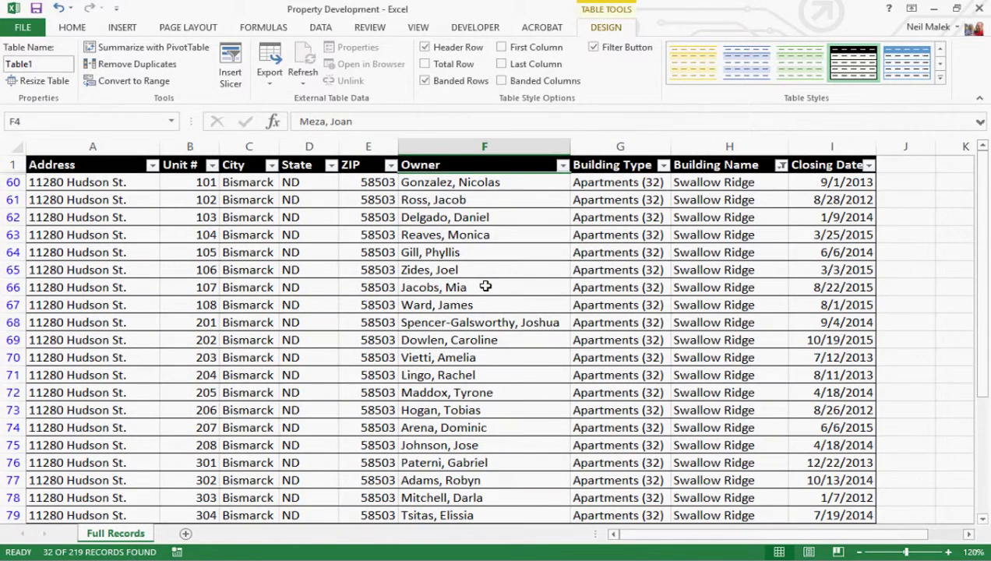
left_click(481, 267)
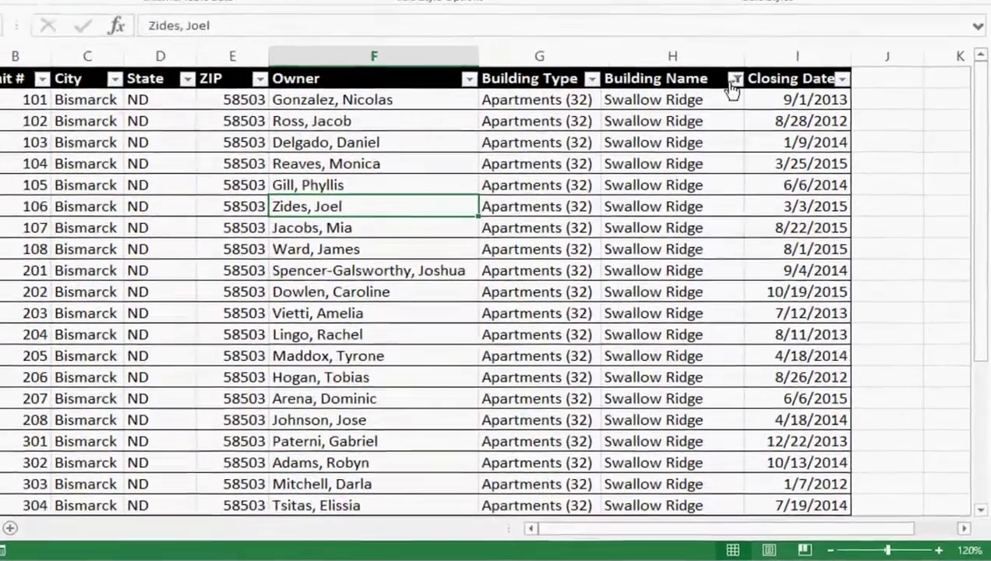
left_click(733, 81)
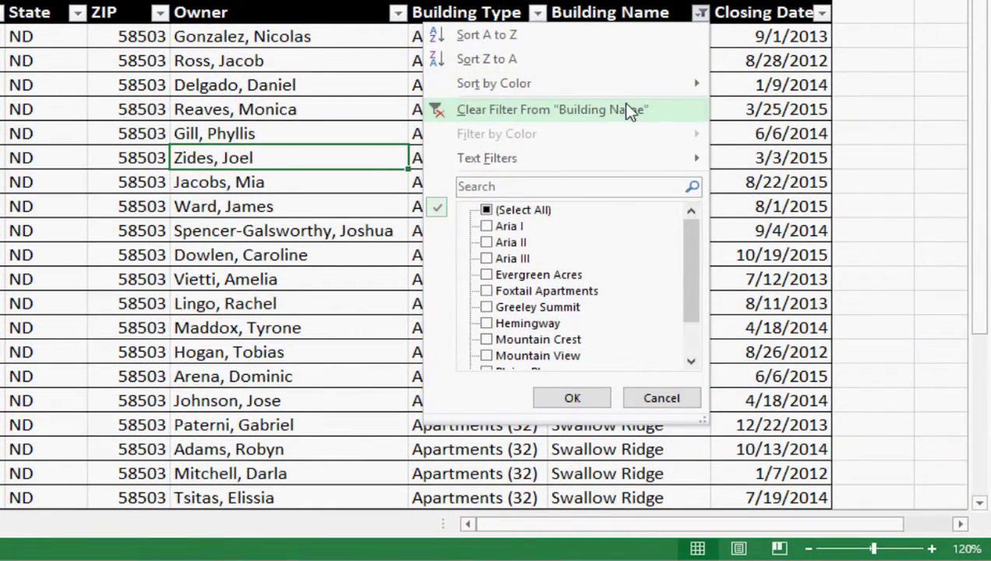
left_click(630, 110)
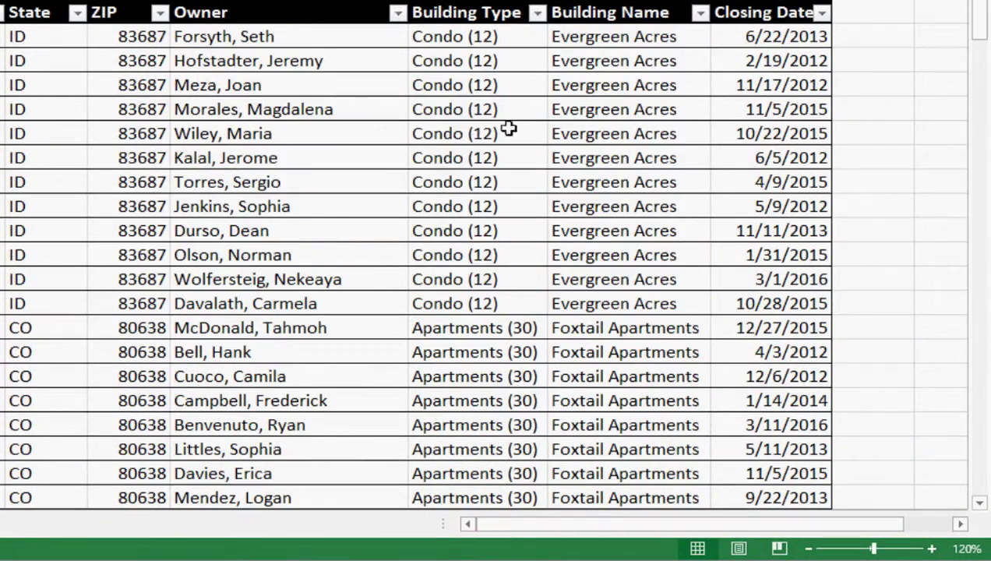
left_click(363, 125)
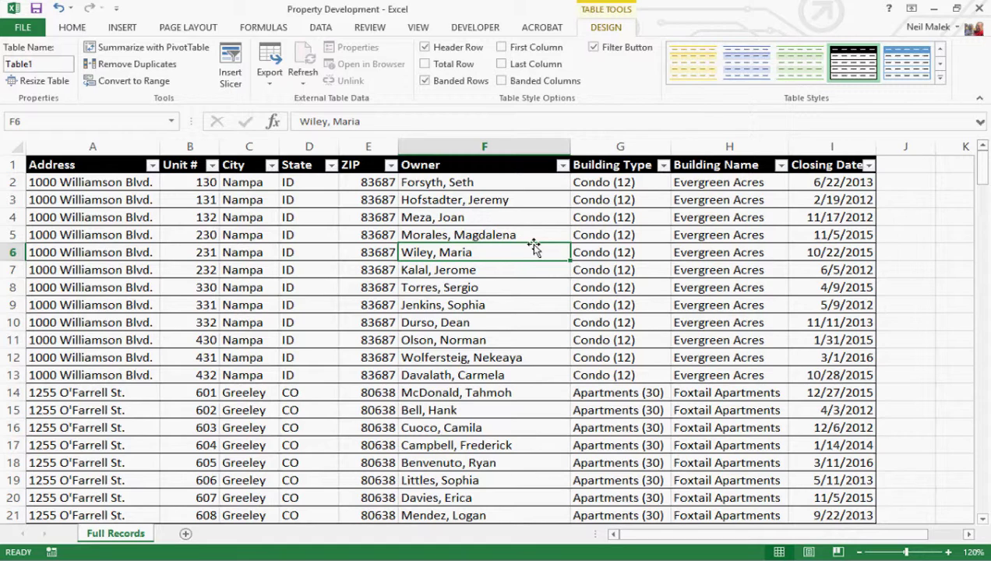
- Undo the table conversion and insert a PivotTable from 'Full Records'!$A$1:$I$220 on a new worksheet
key("ctrl+z")
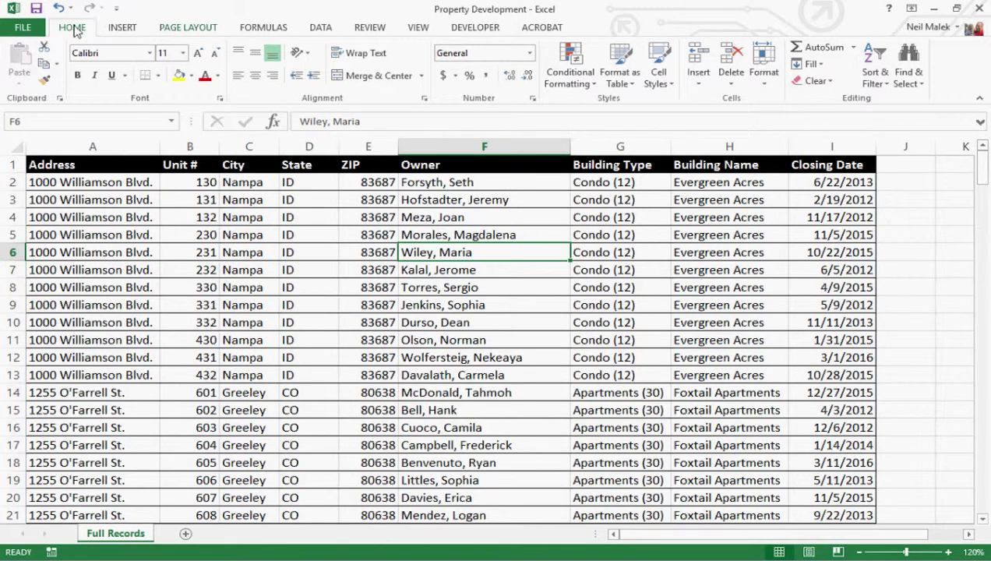
left_click(106, 29)
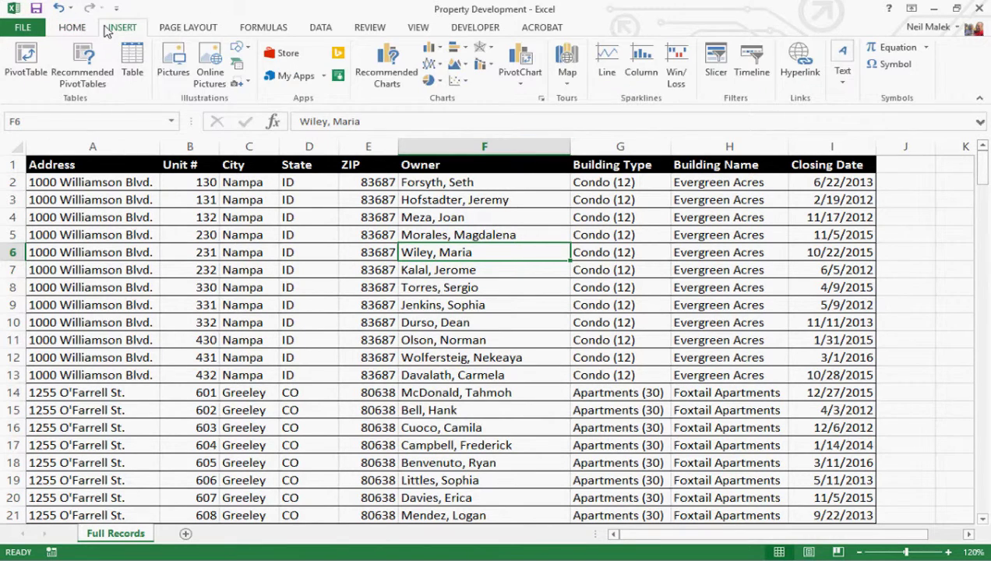
left_click(24, 59)
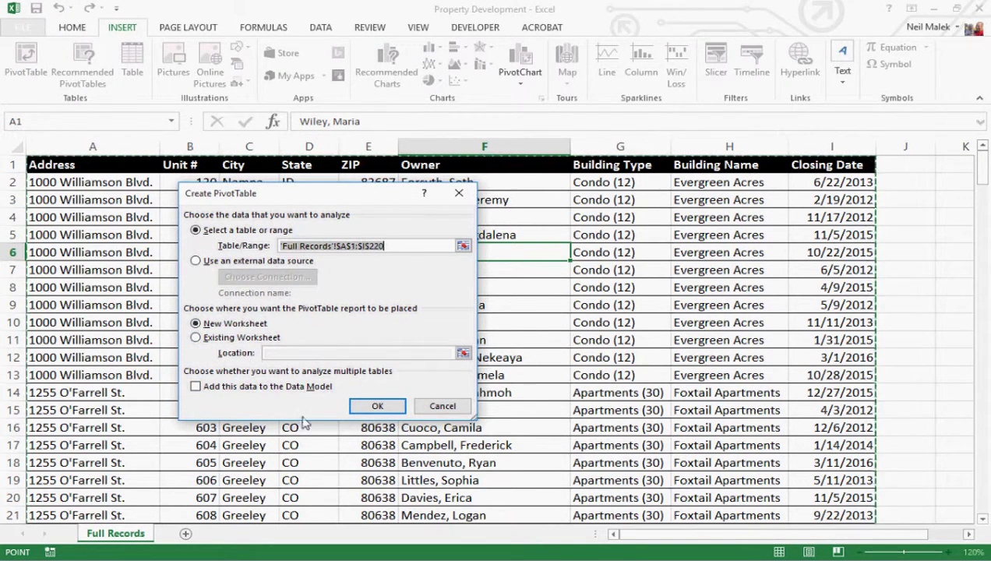
left_click(377, 406)
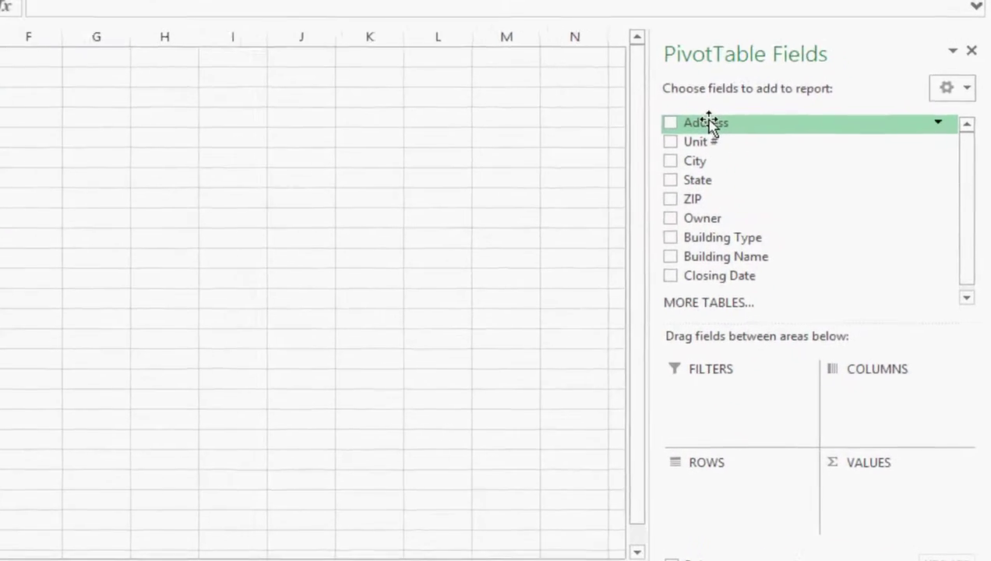
- Add Address, Unit #, City, State, ZIP and Owner to the ROWS area in that order
left_click_drag(709, 123, 707, 497)
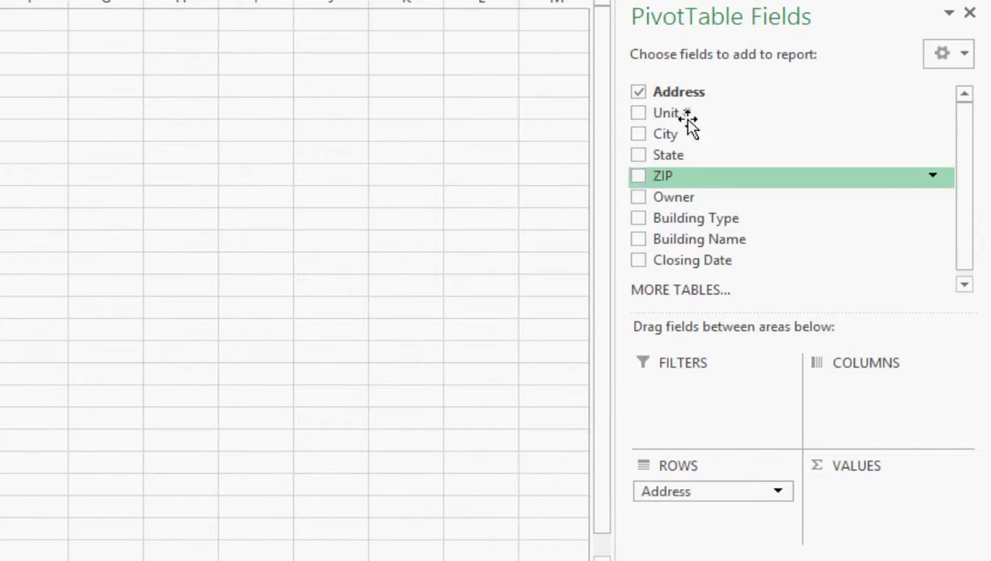
left_click_drag(687, 115, 685, 505)
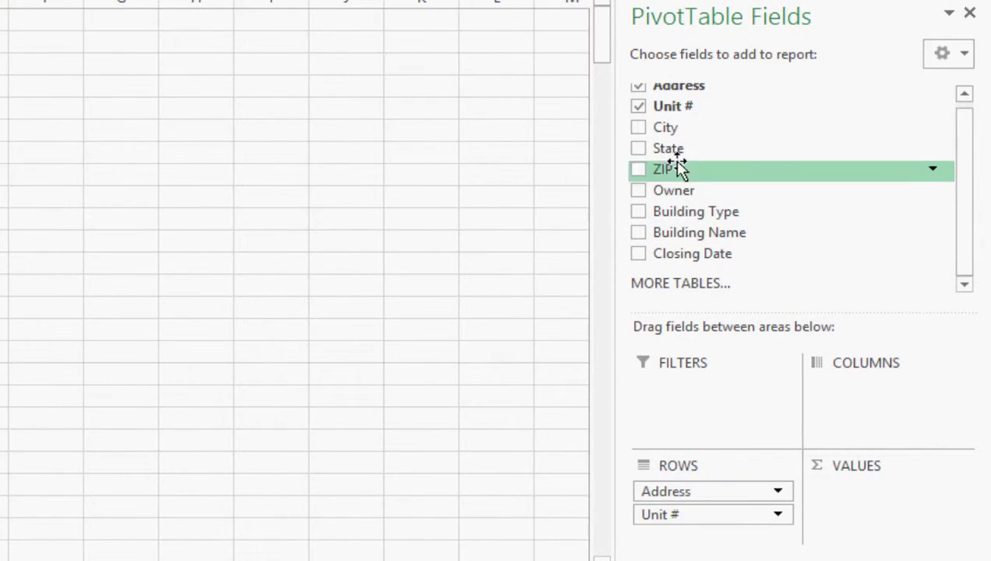
left_click_drag(691, 128, 739, 536)
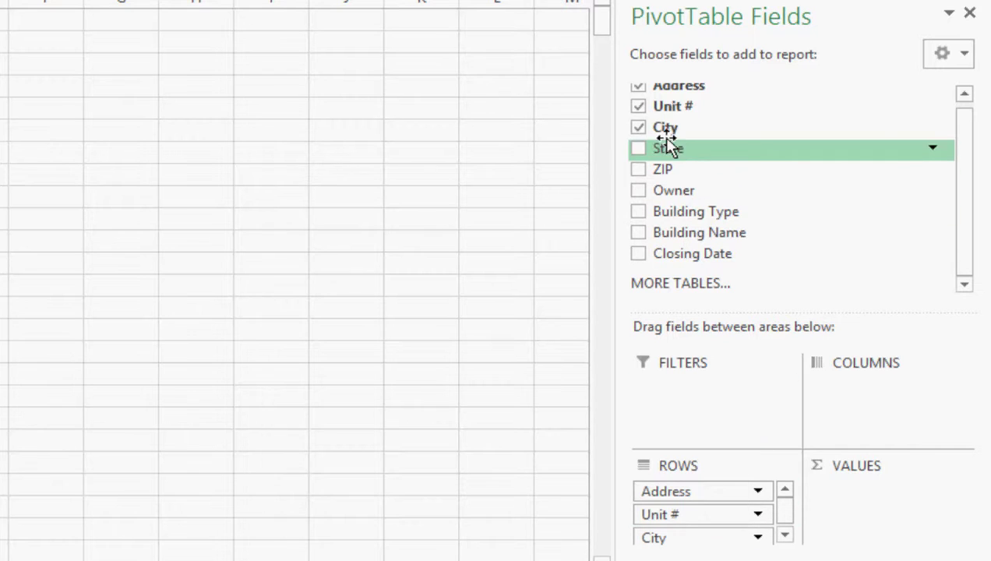
left_click_drag(675, 150, 710, 546)
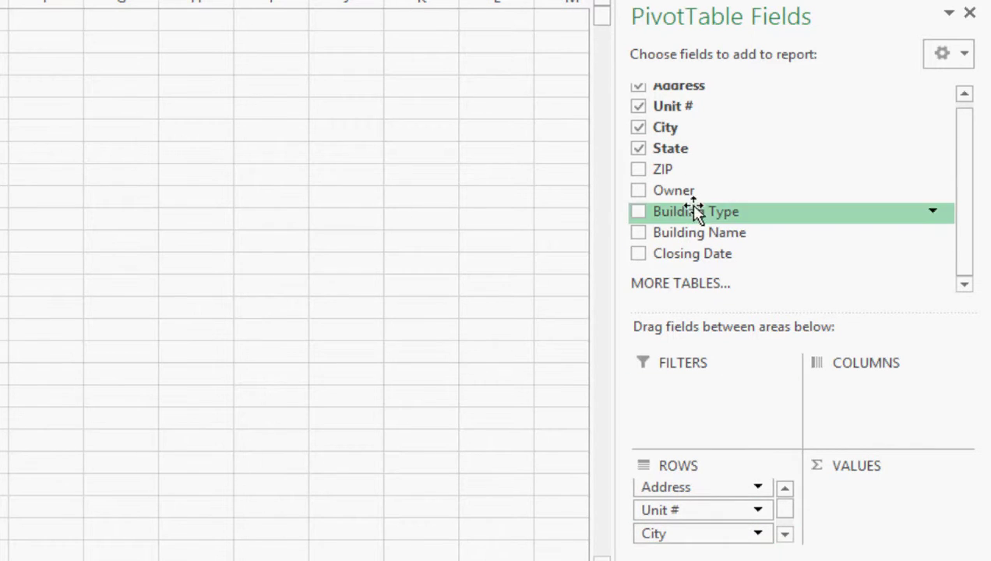
left_click_drag(692, 170, 730, 553)
left_click_drag(696, 194, 720, 544)
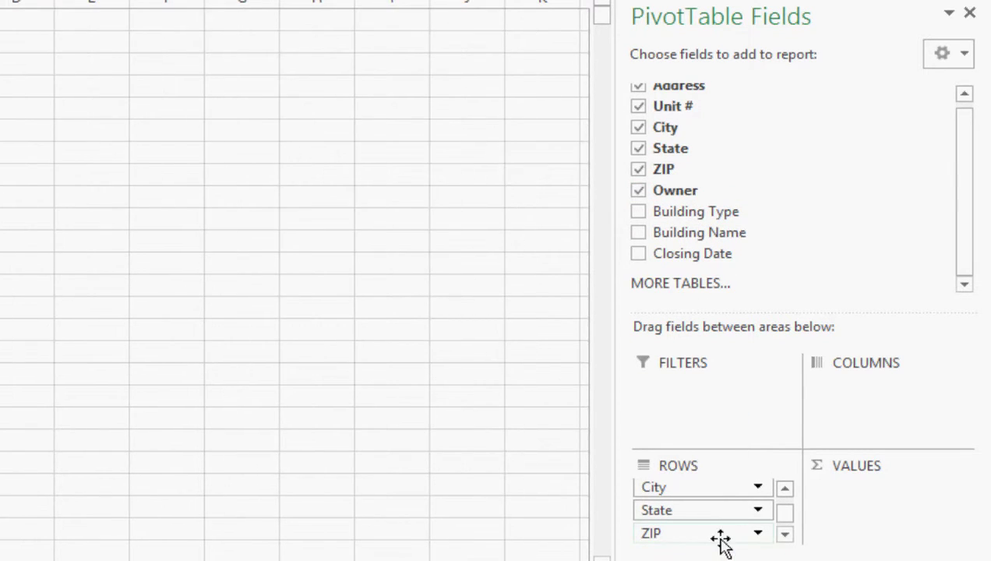
left_click_drag(789, 524, 790, 514)
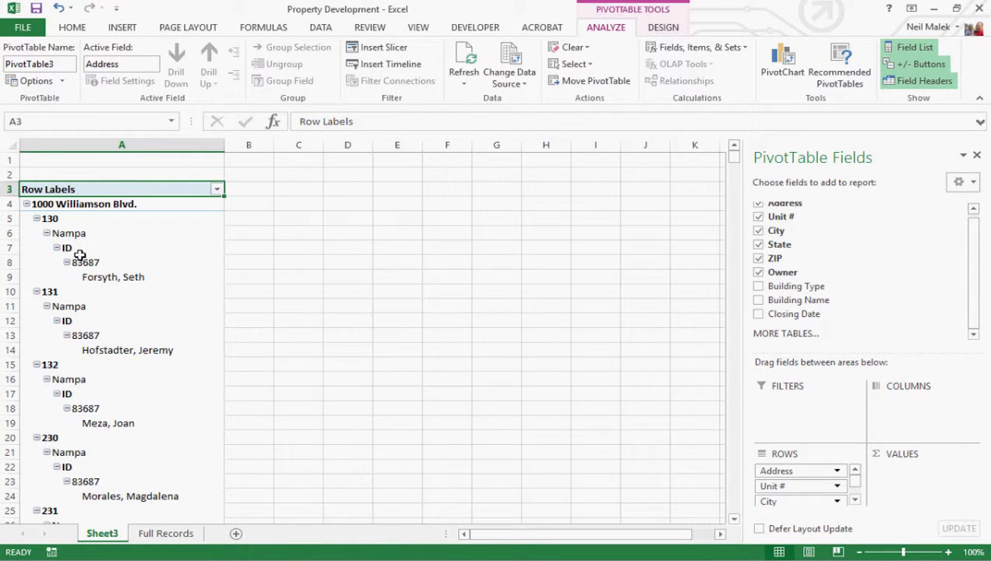
mouse_move(107, 281)
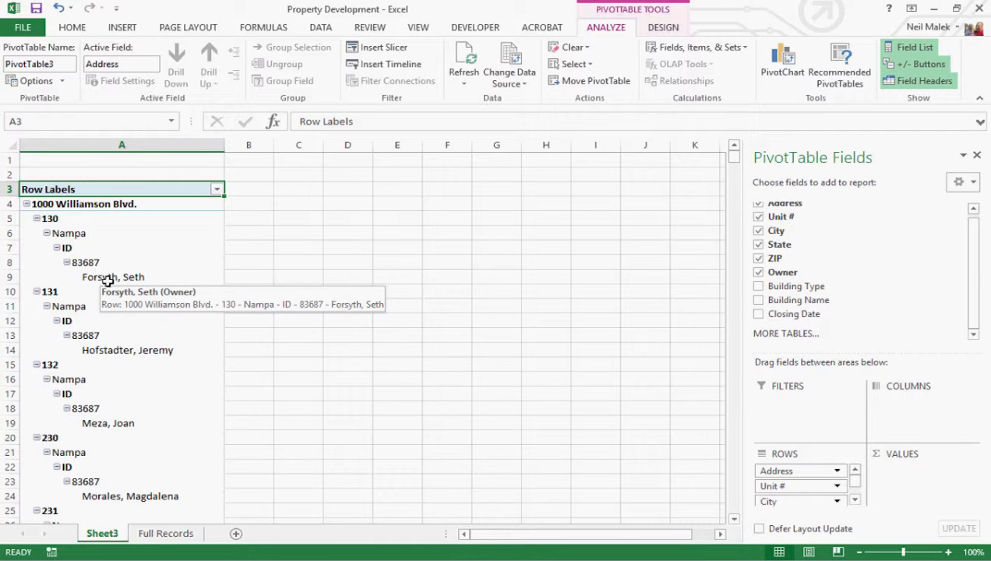
- Set the PivotTable's Report Layout to Show in Tabular Form
left_click(665, 29)
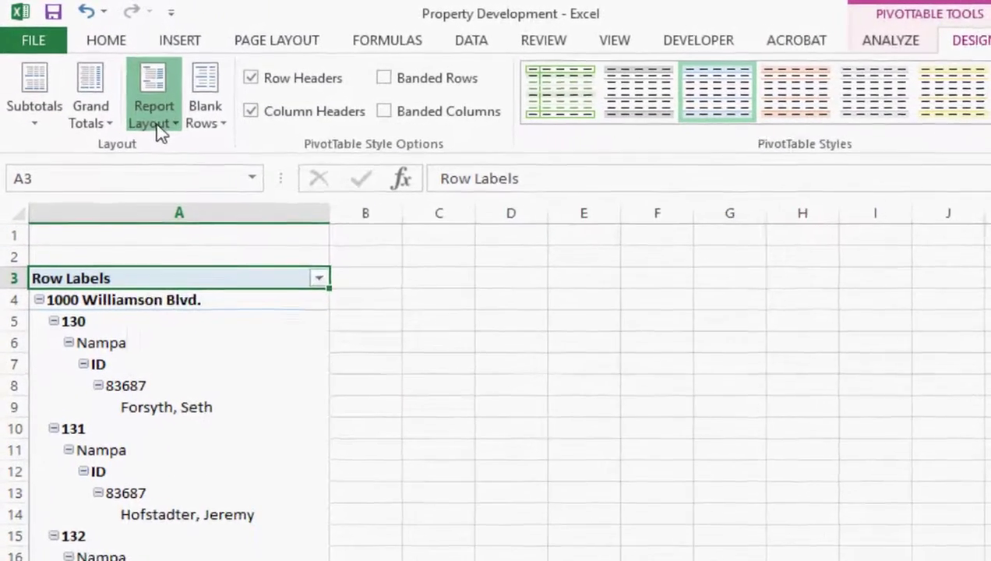
left_click(157, 125)
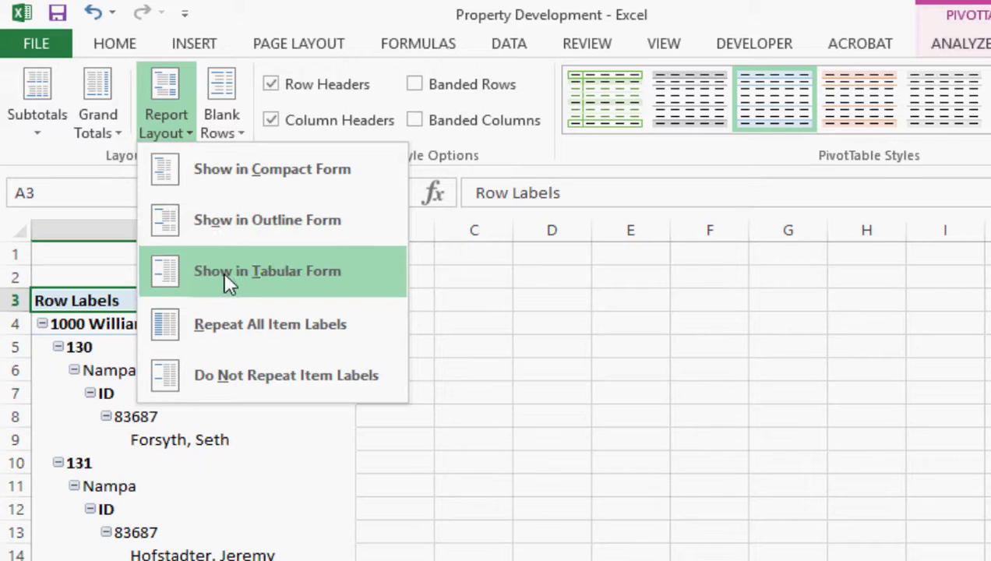
left_click(306, 287)
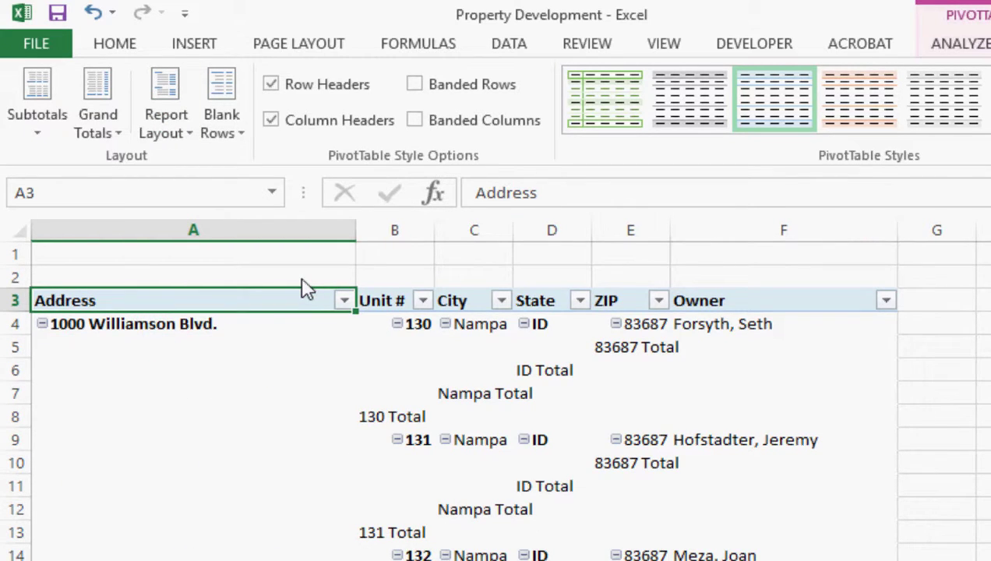
left_click(142, 326)
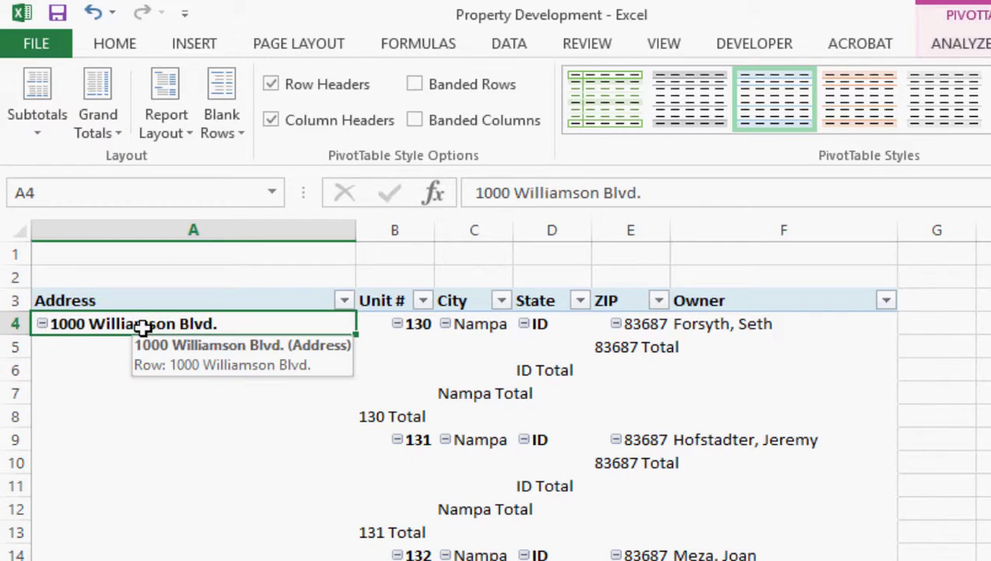
left_click(415, 323)
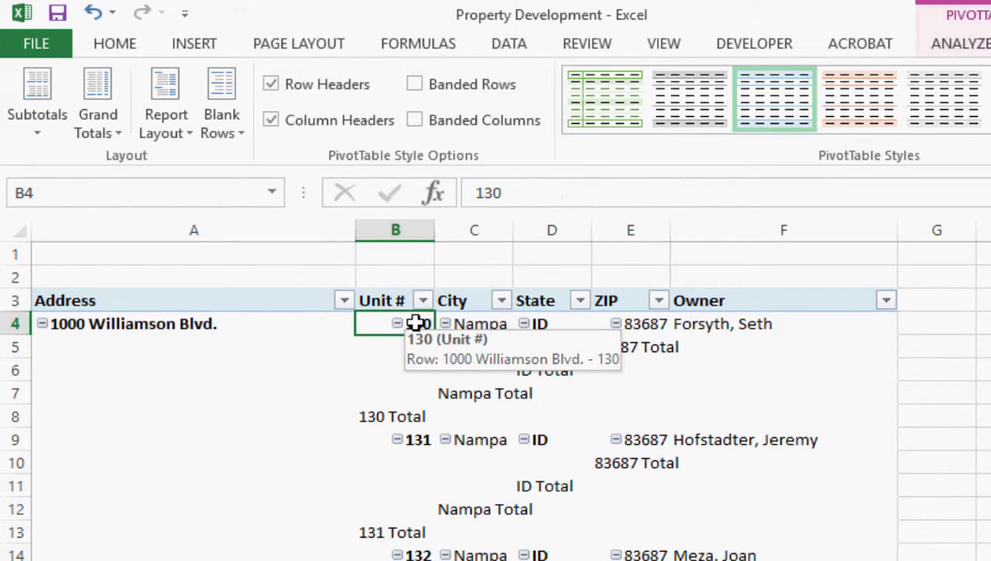
left_click(491, 325)
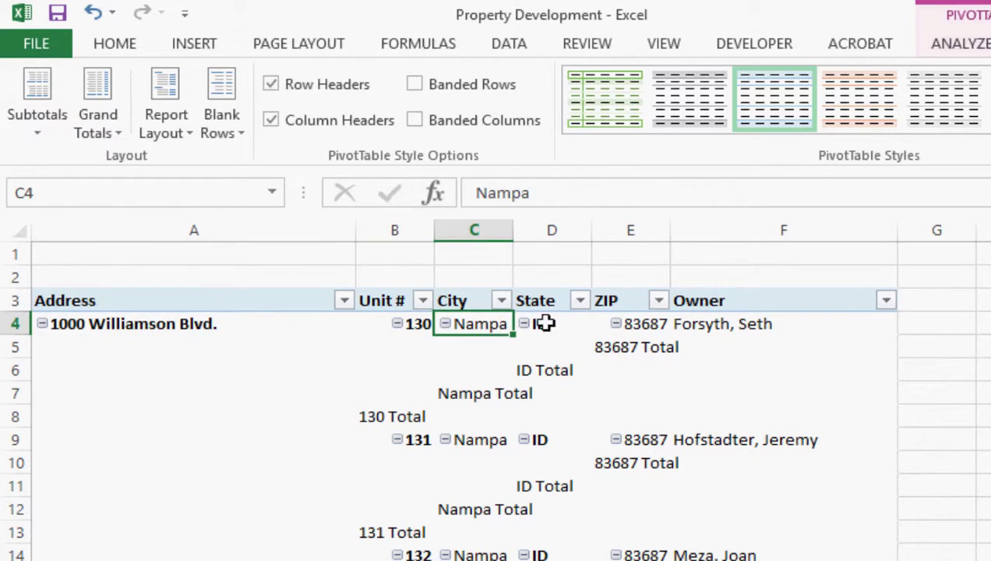
left_click(544, 323)
left_click(637, 323)
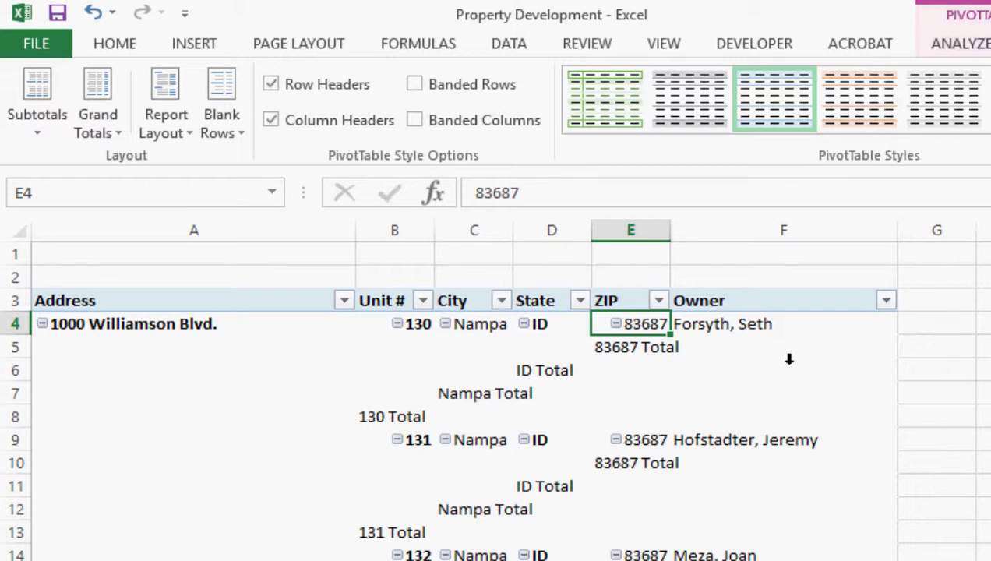
- Review the subtotal rows under unit 130, then choose Do Not Show Subtotals
left_click(750, 324)
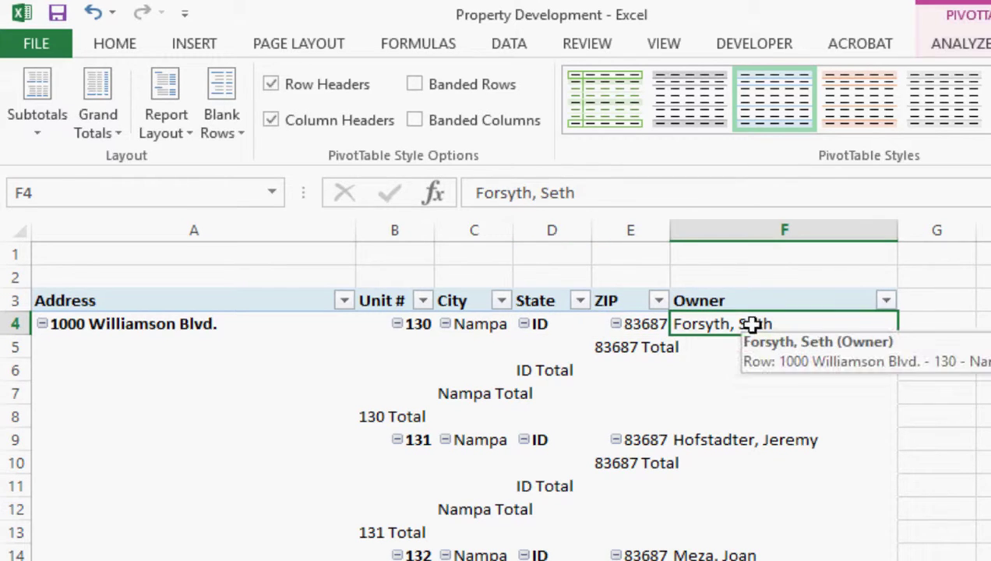
left_click_drag(637, 347, 396, 415)
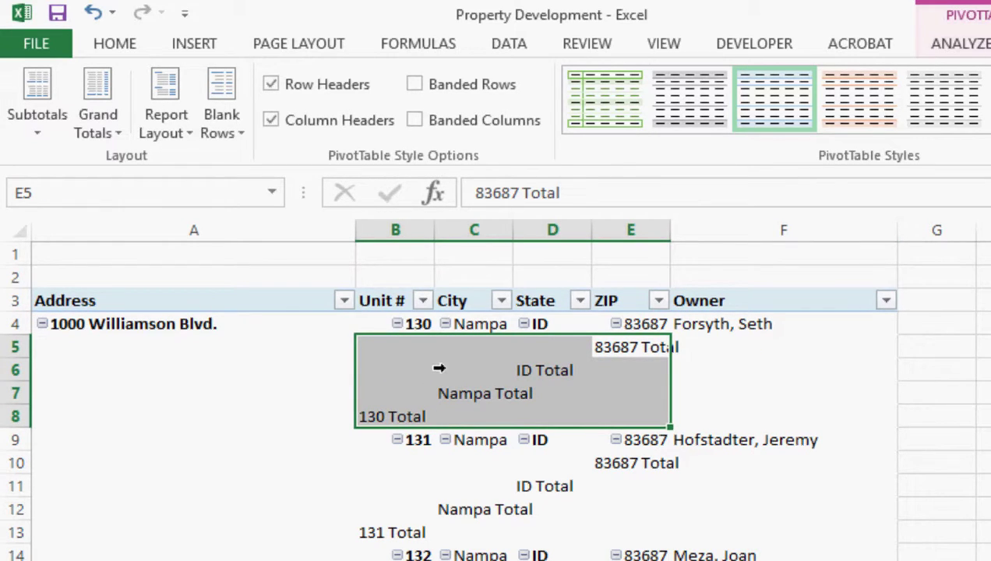
left_click(30, 121)
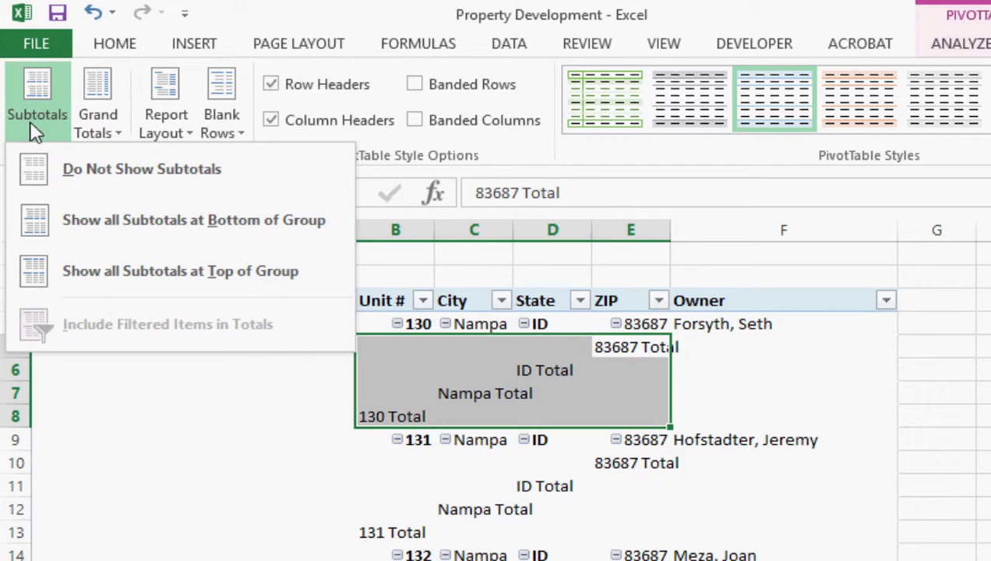
left_click(82, 167)
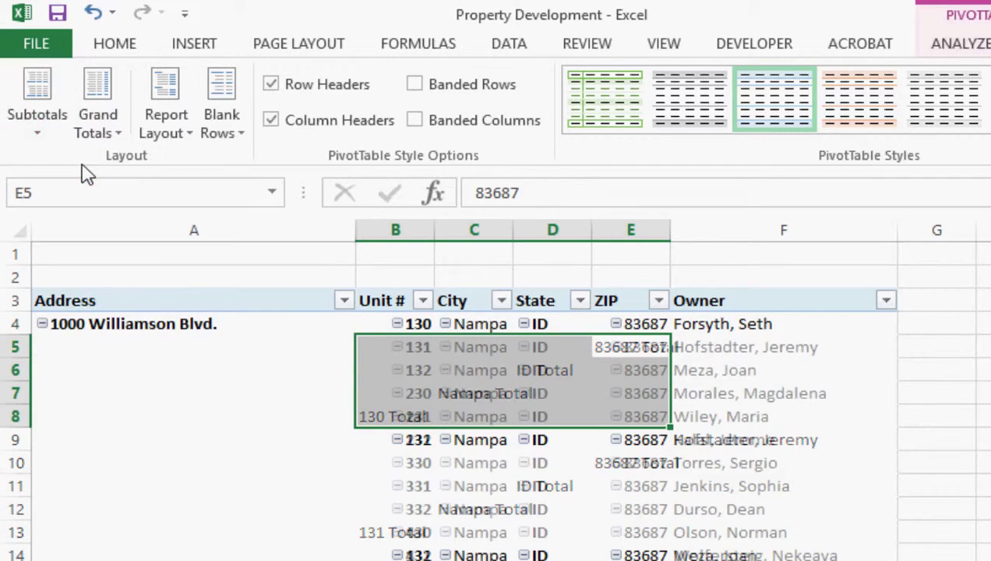
- Inspect the flattened rows, including the blank address cells A5 through A15
left_click(187, 325)
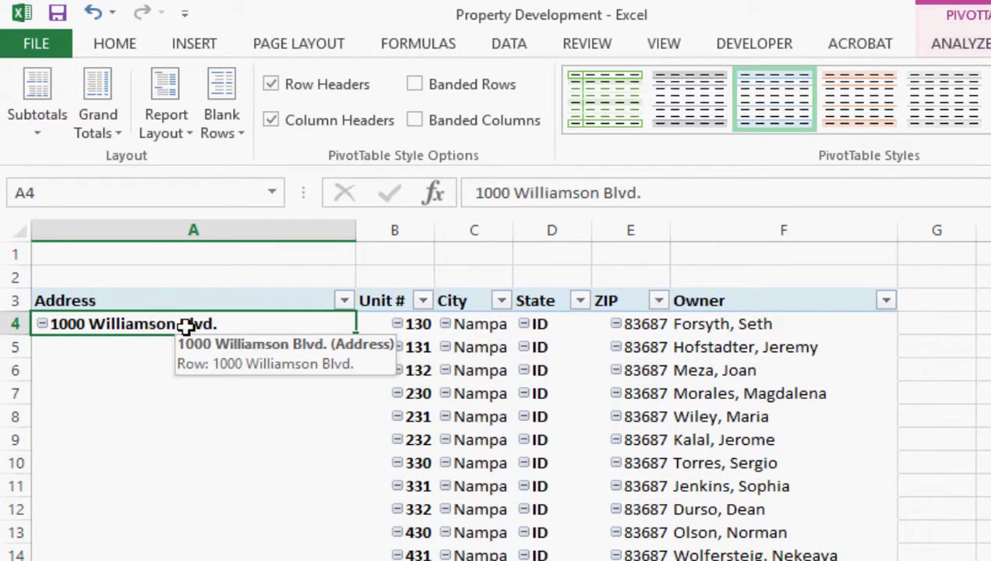
left_click(418, 324)
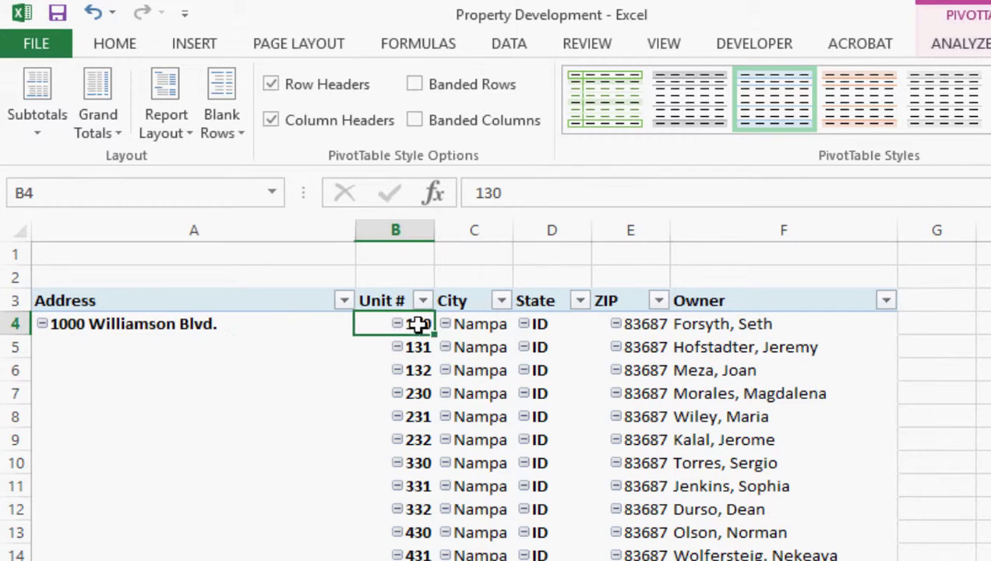
left_click(500, 325)
left_click(551, 315)
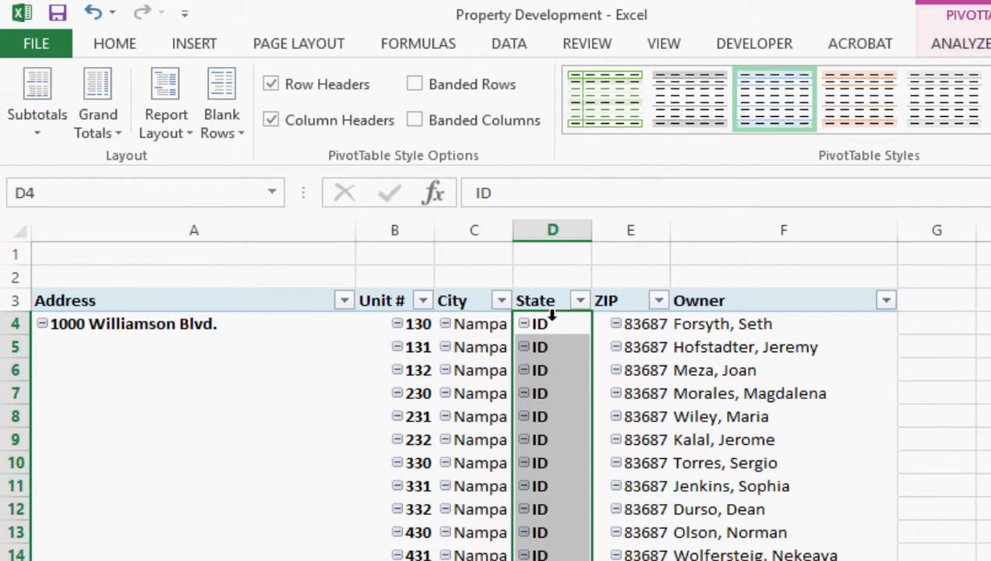
left_click(261, 355)
left_click_drag(261, 354, 327, 539)
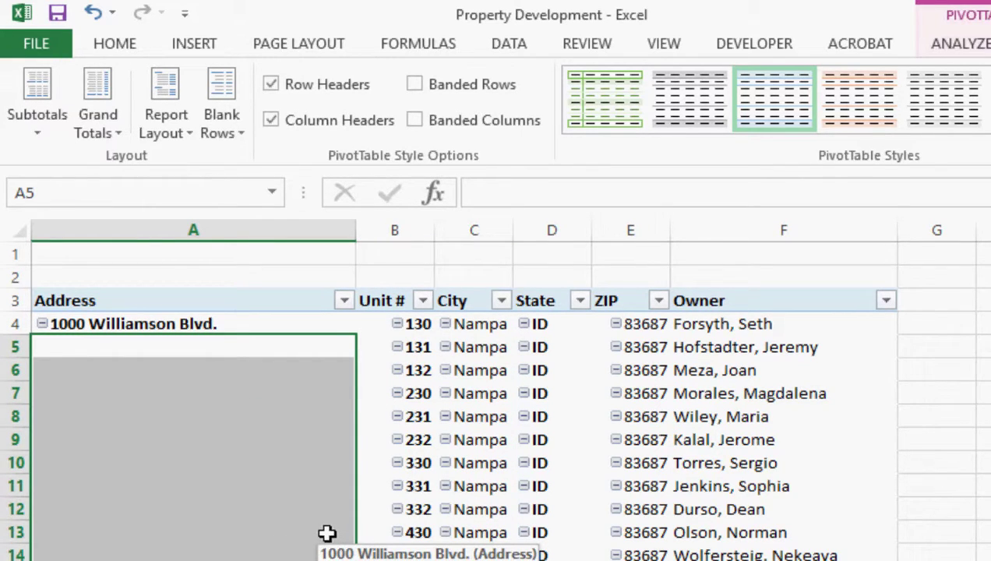
left_click(230, 322)
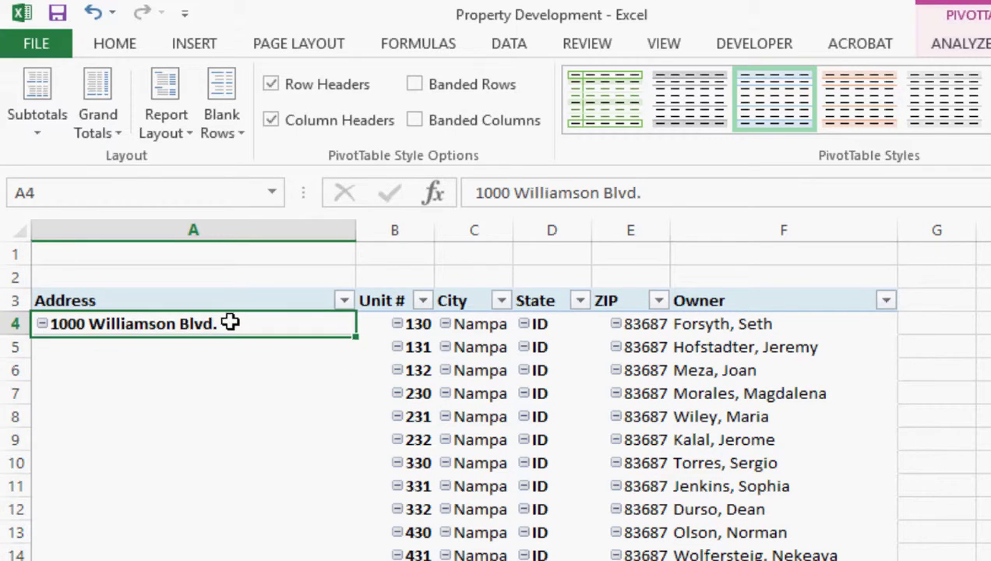
- Set Report Layout to Repeat All Item Labels, then collapse and re-expand 1000 Williamson Blvd
left_click(178, 140)
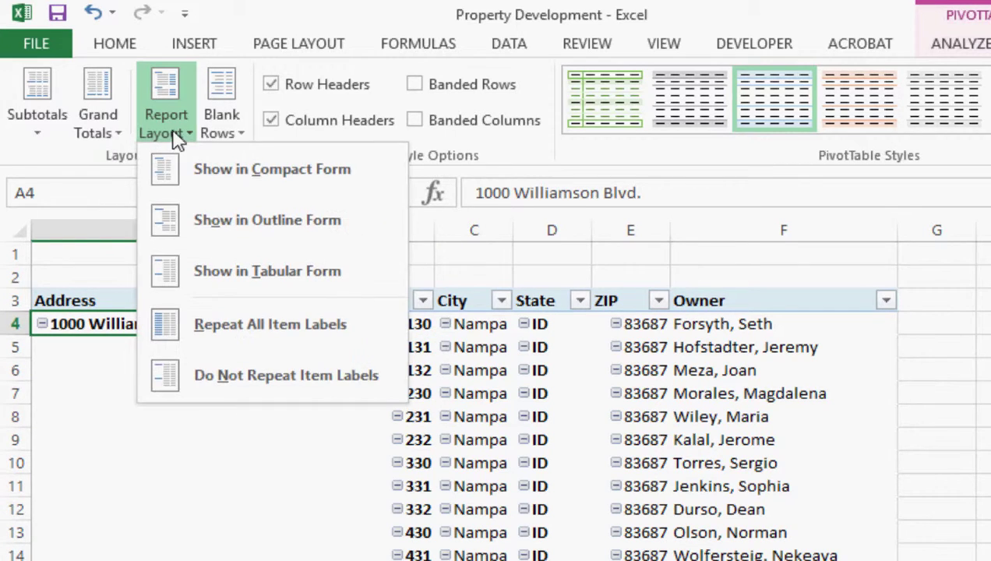
left_click(304, 340)
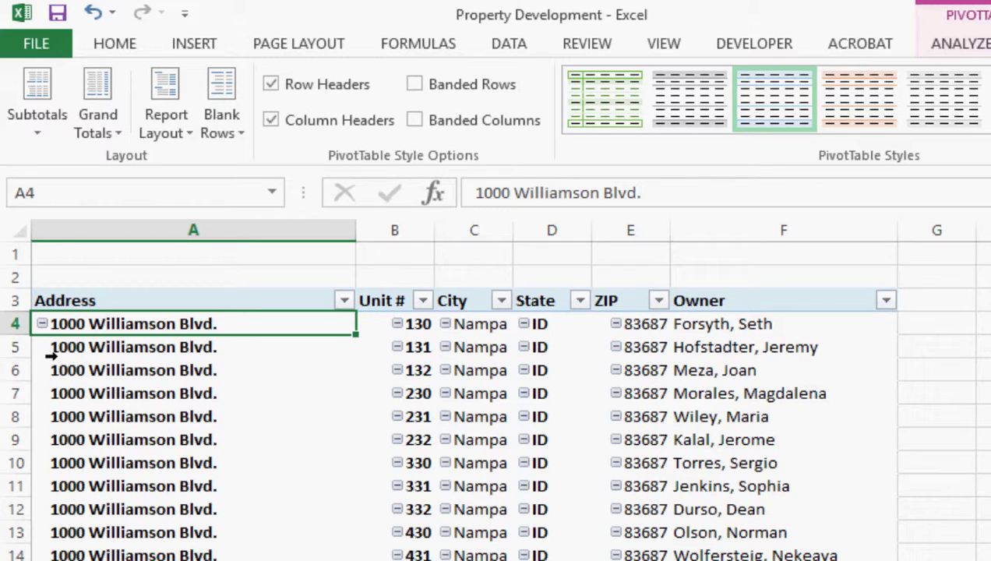
left_click(42, 324)
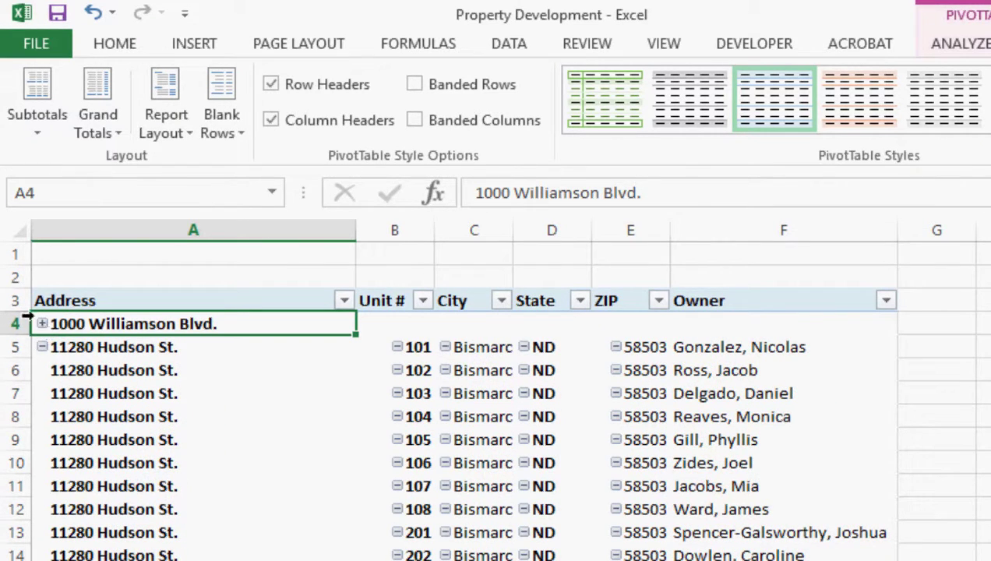
left_click(42, 324)
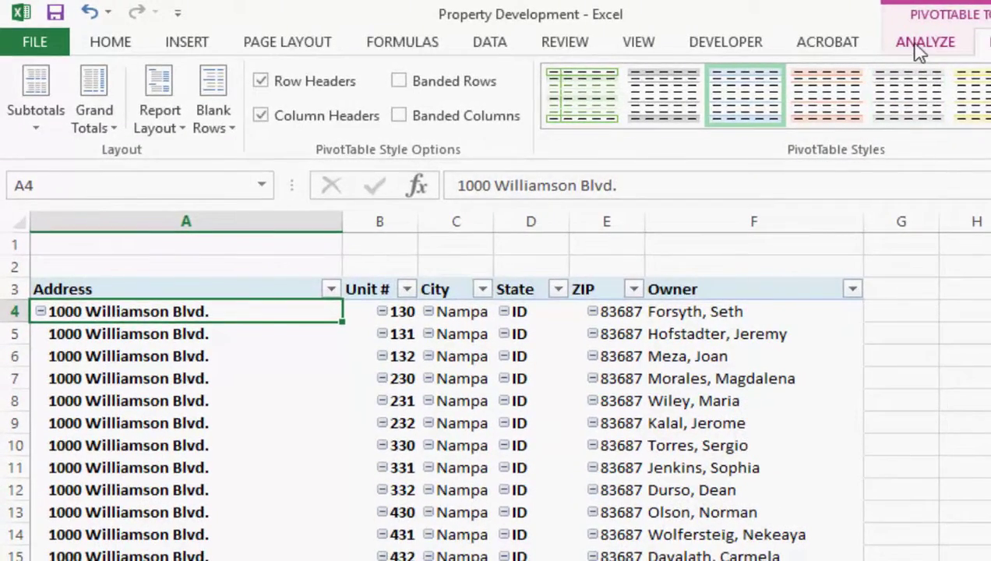
- Uncheck Show expand/collapse buttons on the Display tab of PivotTable Options
left_click(923, 42)
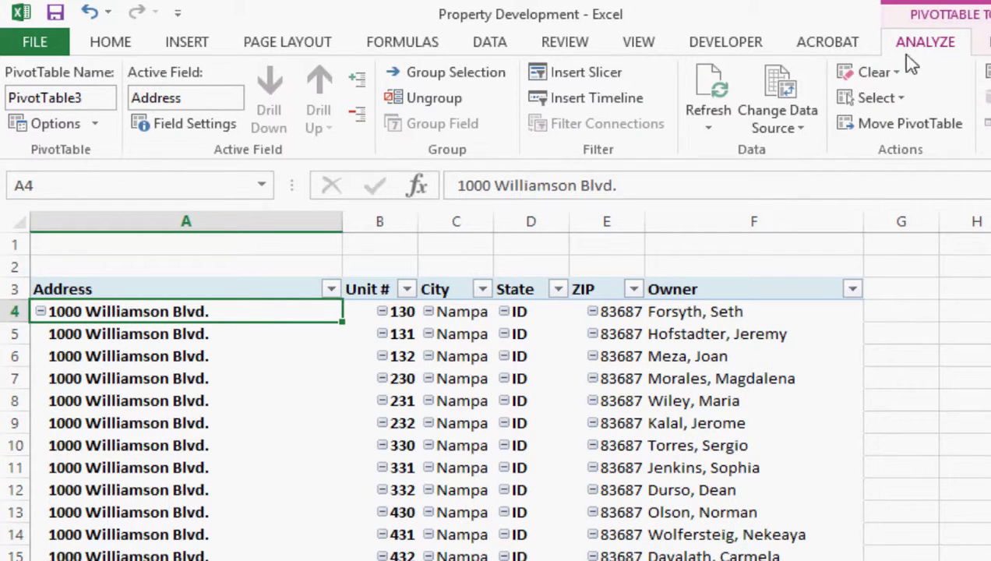
left_click(62, 126)
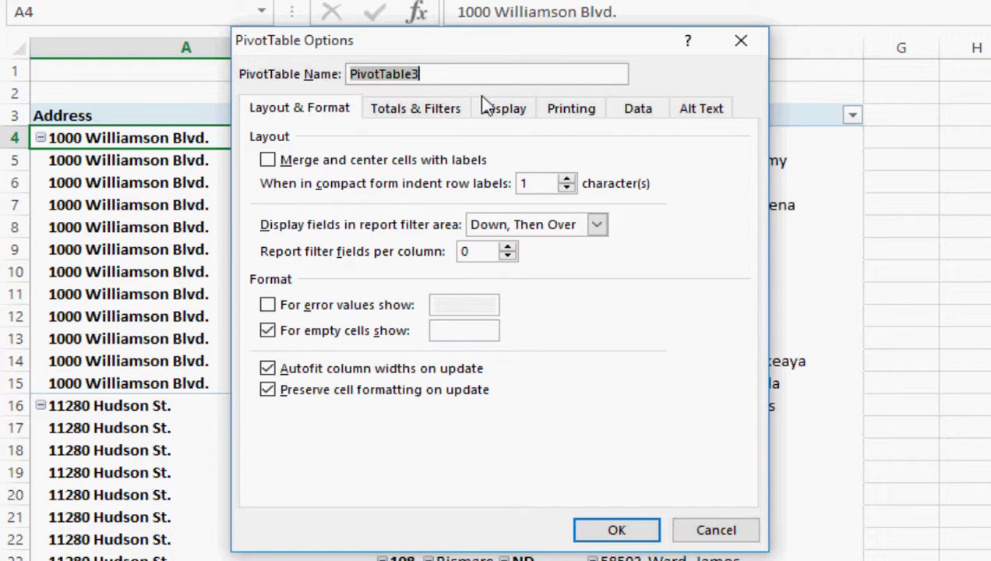
left_click(500, 119)
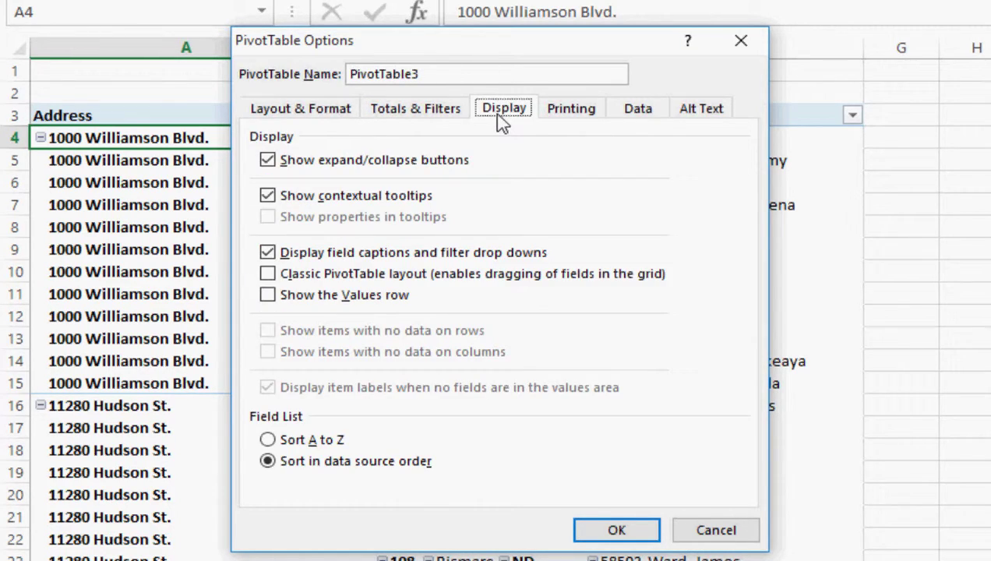
left_click(309, 165)
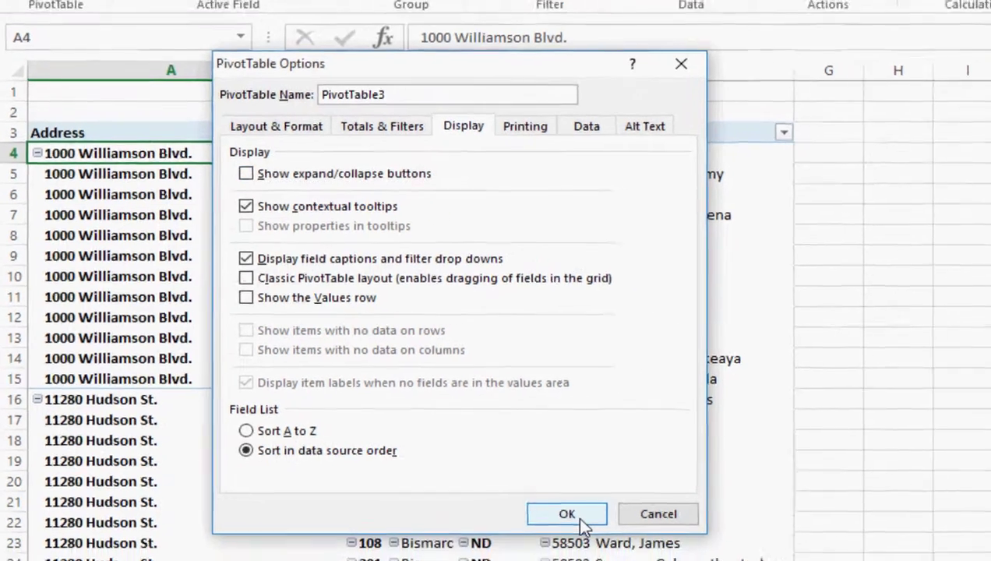
left_click(614, 530)
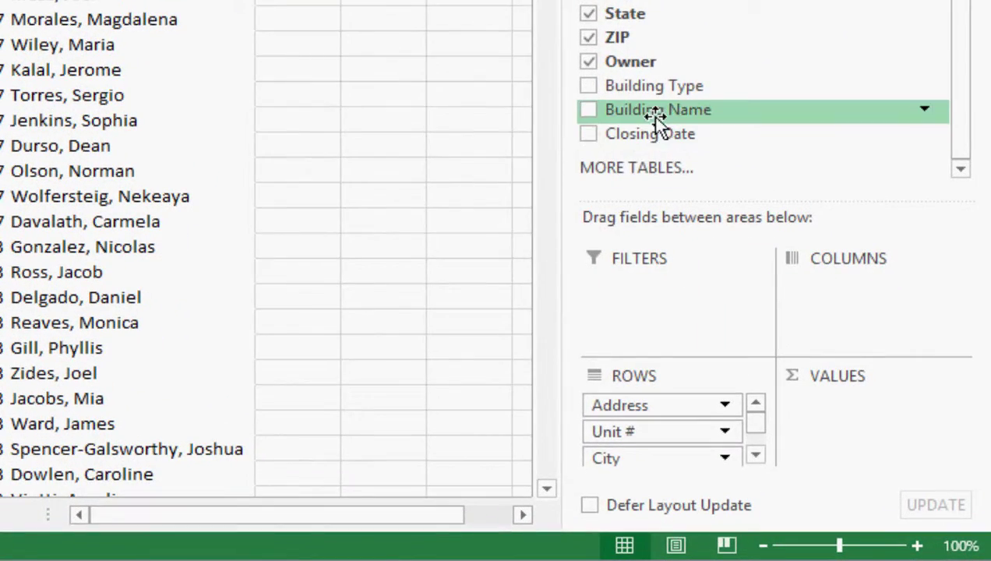
- Add Building Name as a report filter set to Foxtail Apartments and autofit column B
left_click_drag(655, 118, 614, 309)
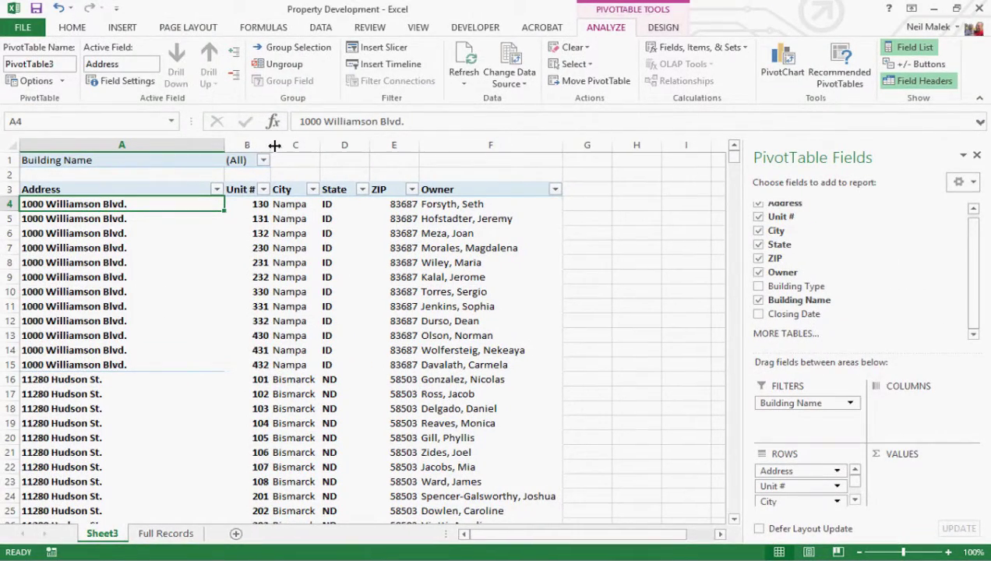
left_click(266, 160)
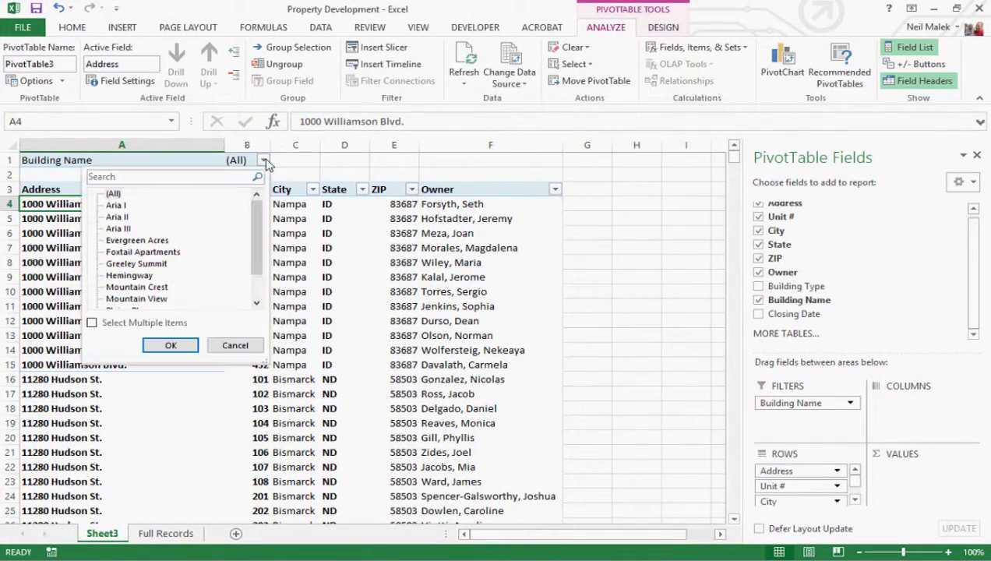
left_click(175, 252)
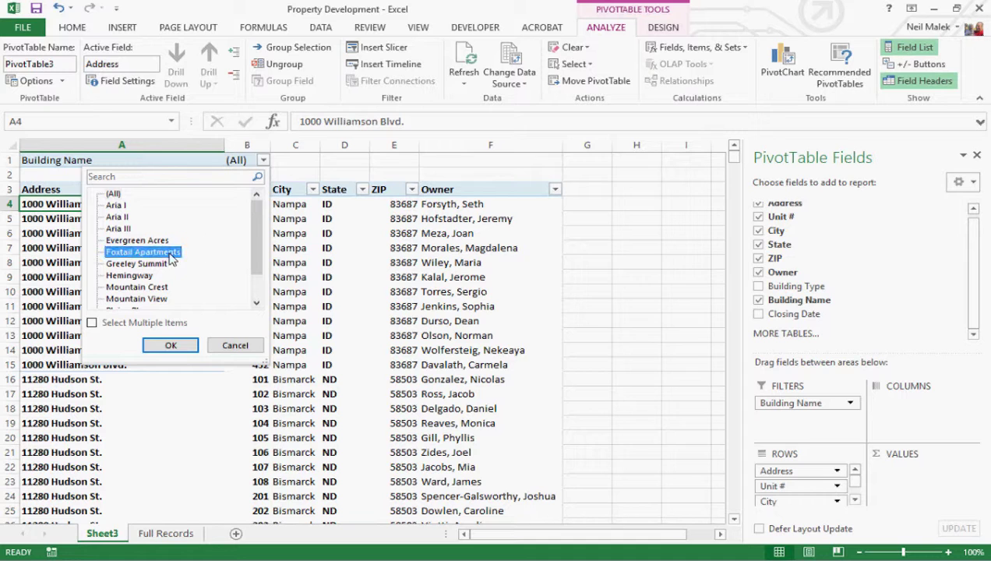
left_click(174, 346)
double_click(271, 145)
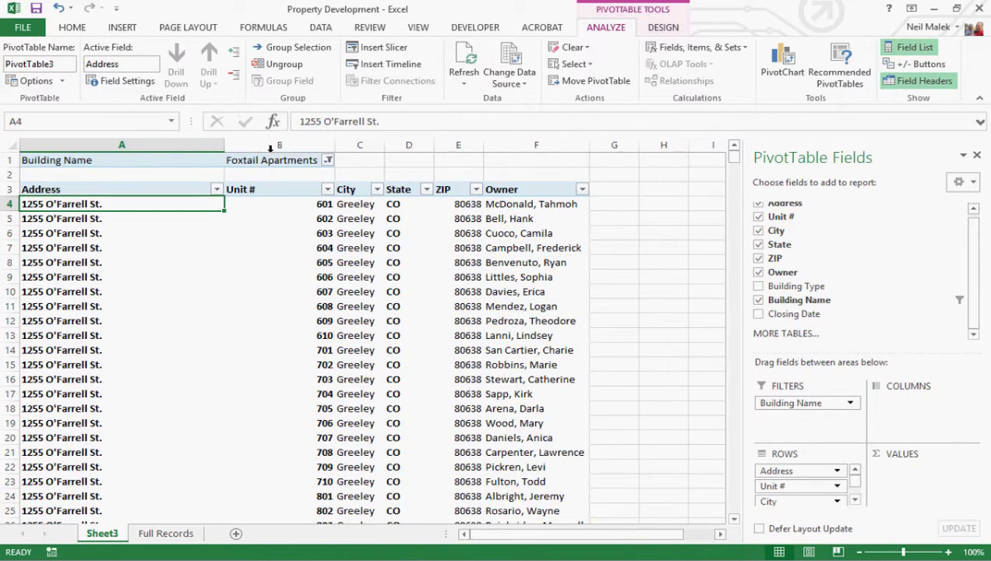
left_click_drag(115, 233, 115, 438)
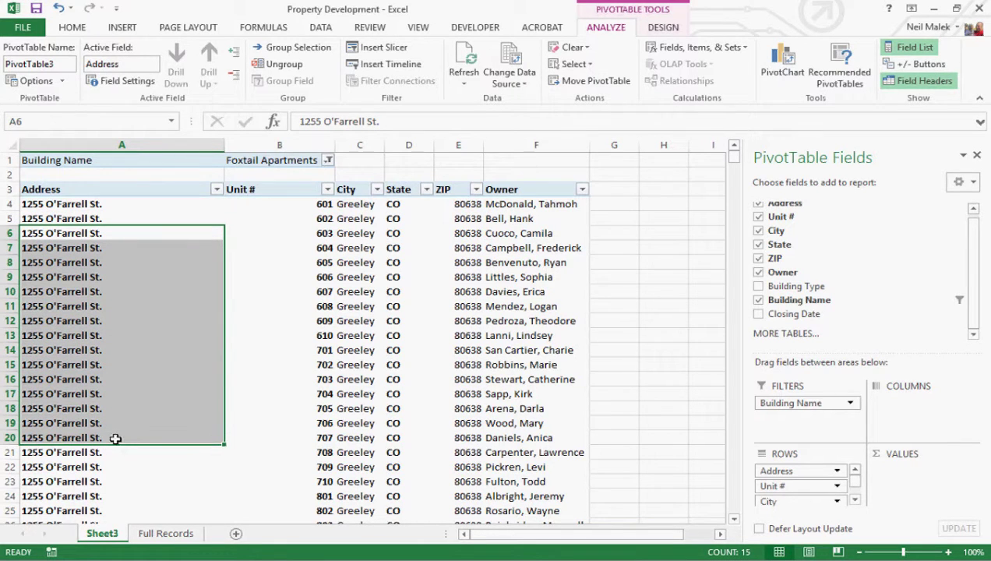
- Change the Building Name filter to Hemingway
left_click(328, 161)
left_click(209, 276)
left_click(235, 345)
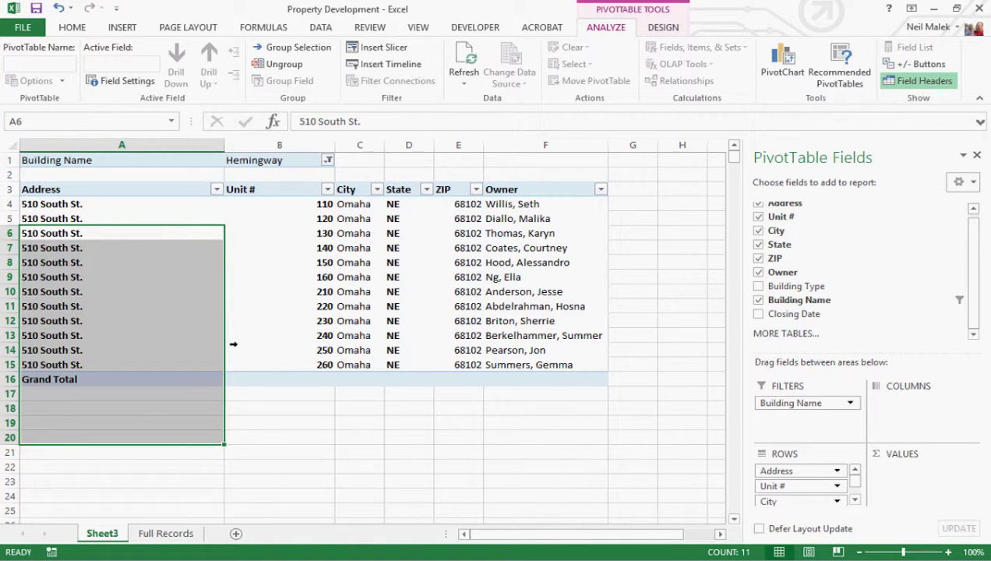
left_click(174, 274)
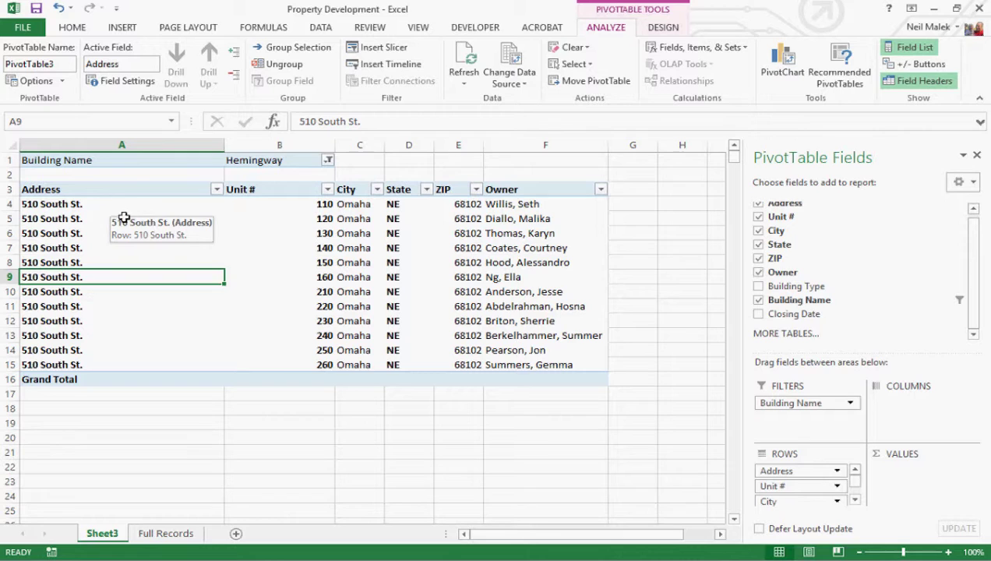
- Reset the Building Name filter to (All) and remove it from FILTERS
left_click(328, 161)
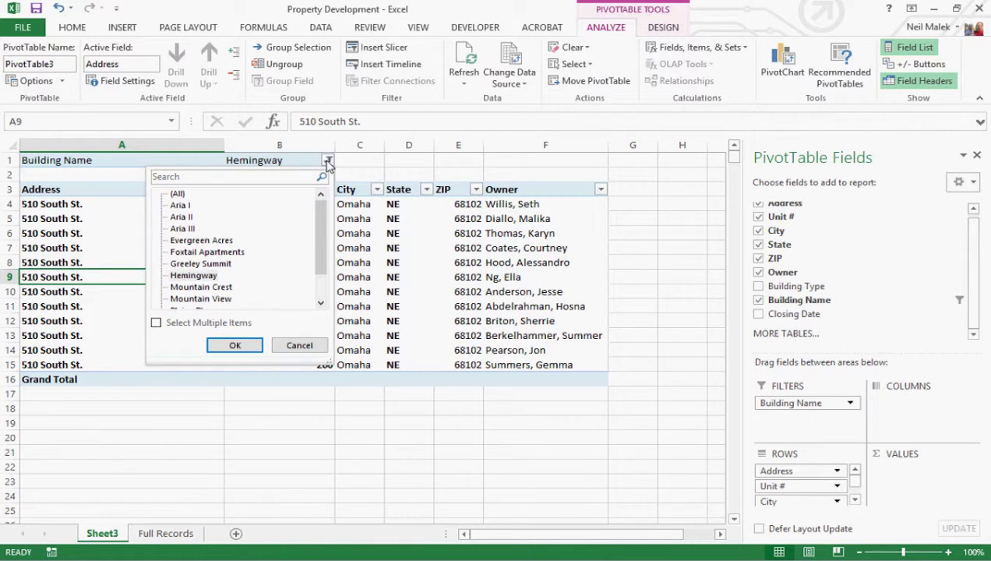
left_click(177, 195)
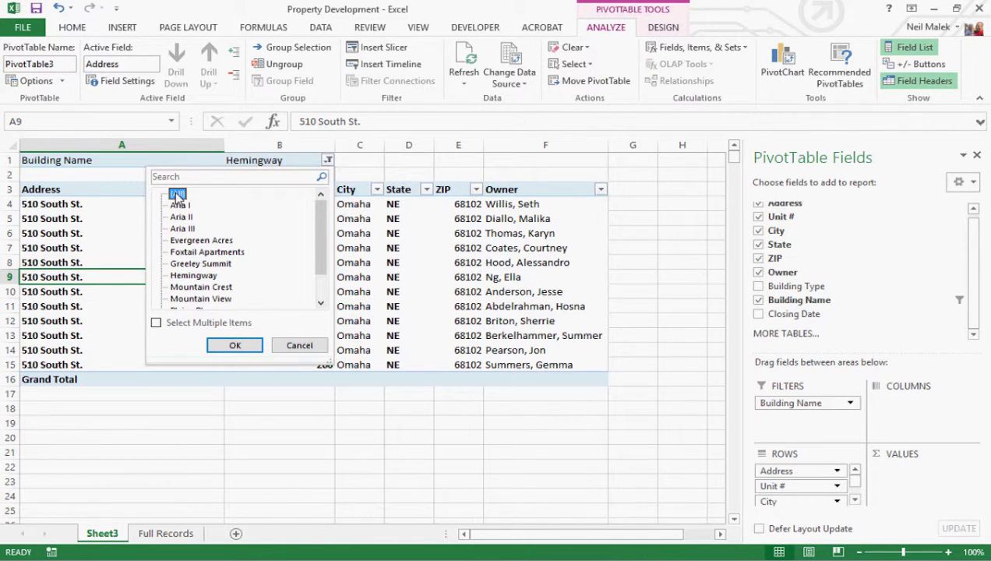
left_click(233, 345)
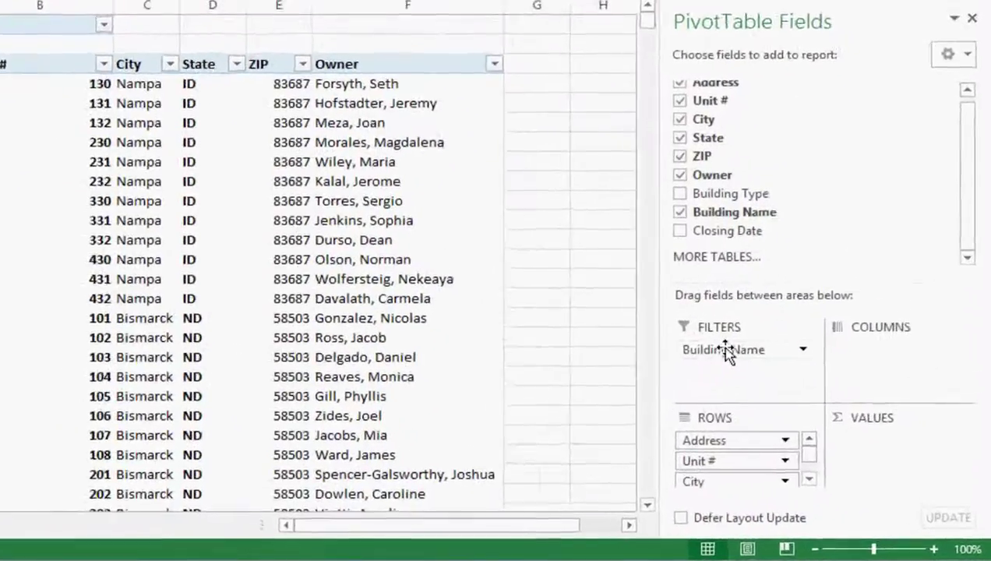
left_click_drag(796, 405, 847, 341)
left_click_drag(744, 183, 740, 152)
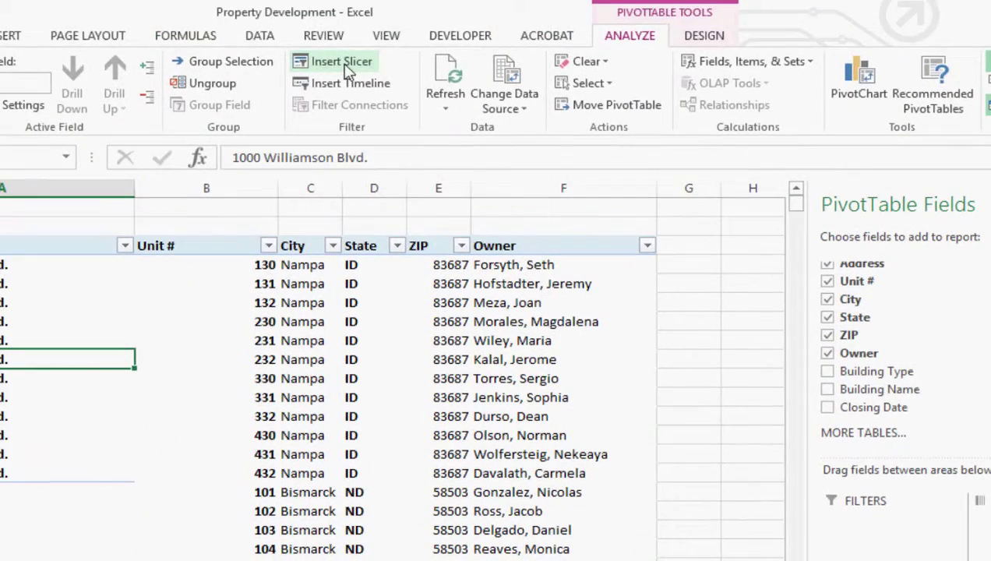
- Insert a Building Name slicer and place it to the right of the PivotTable
left_click(348, 69)
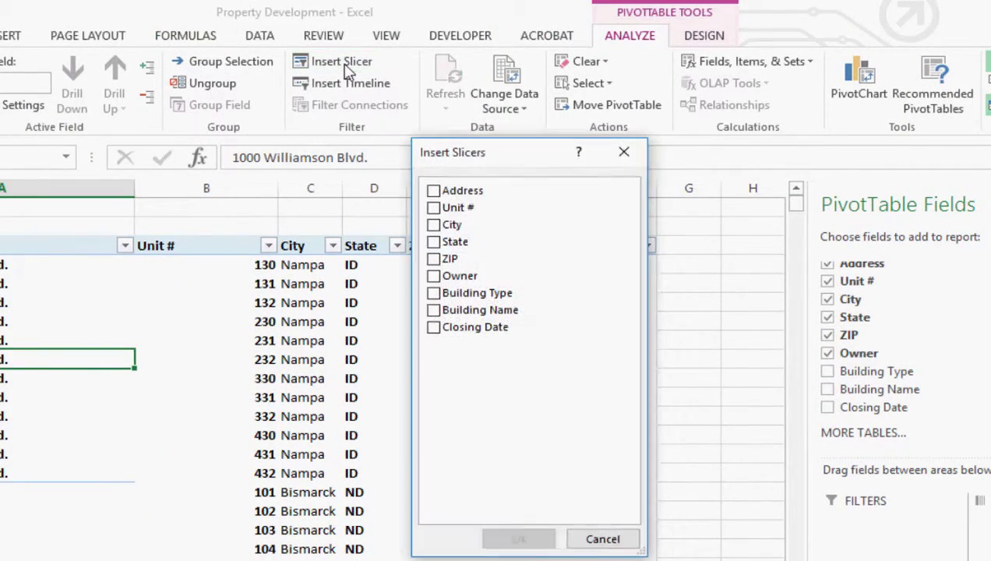
left_click(433, 310)
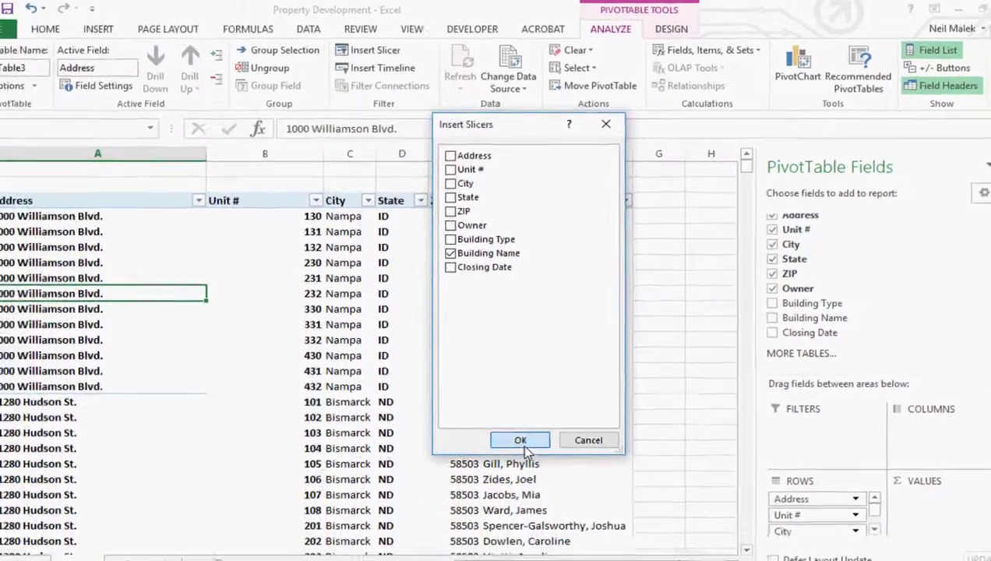
left_click(518, 539)
left_click_drag(399, 243, 730, 182)
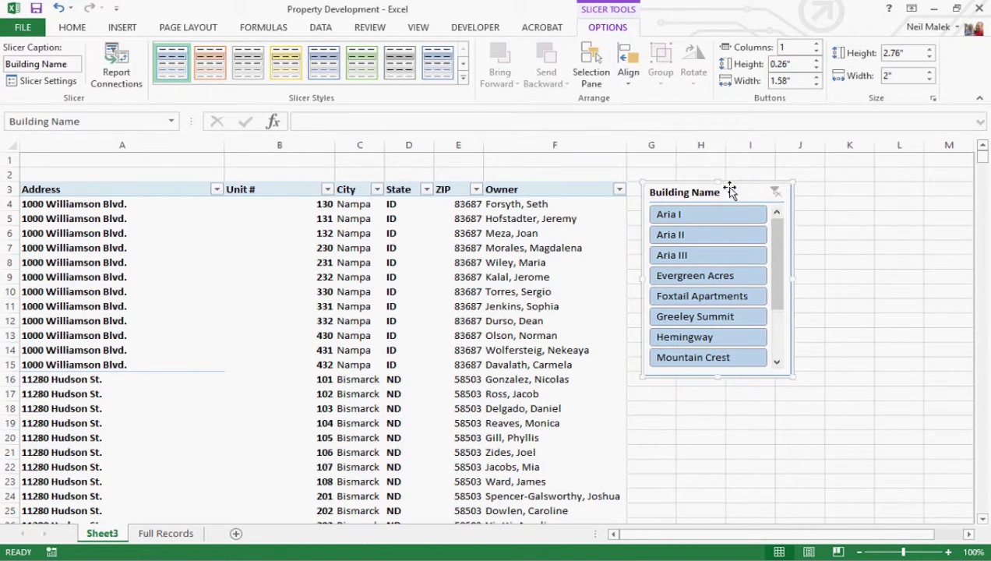
- Filter through Aria I, Aria III, Evergreen Acres, Greeley Summit, Plains Place, ending on Woodland Court
left_click(704, 218)
left_click(699, 255)
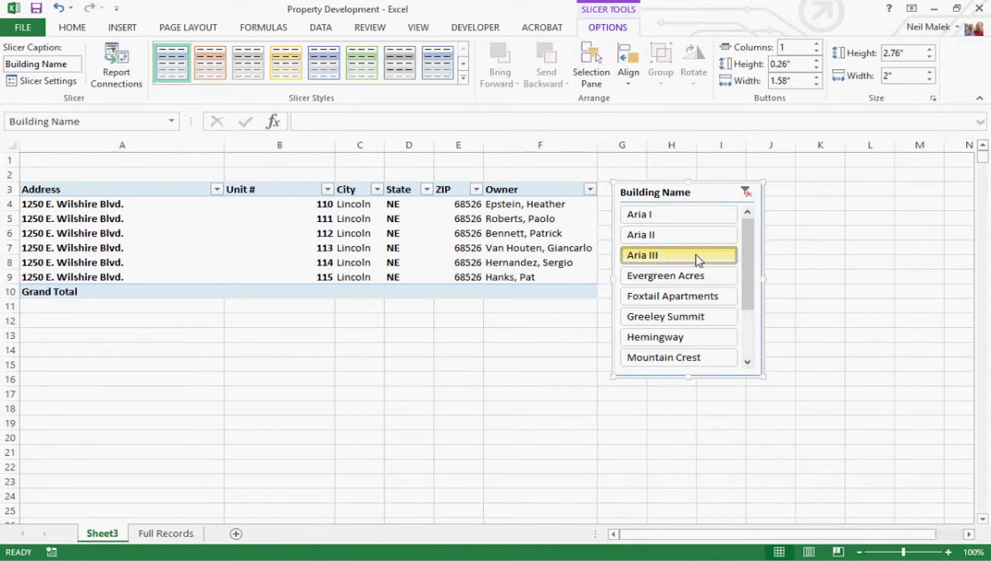
left_click(690, 279)
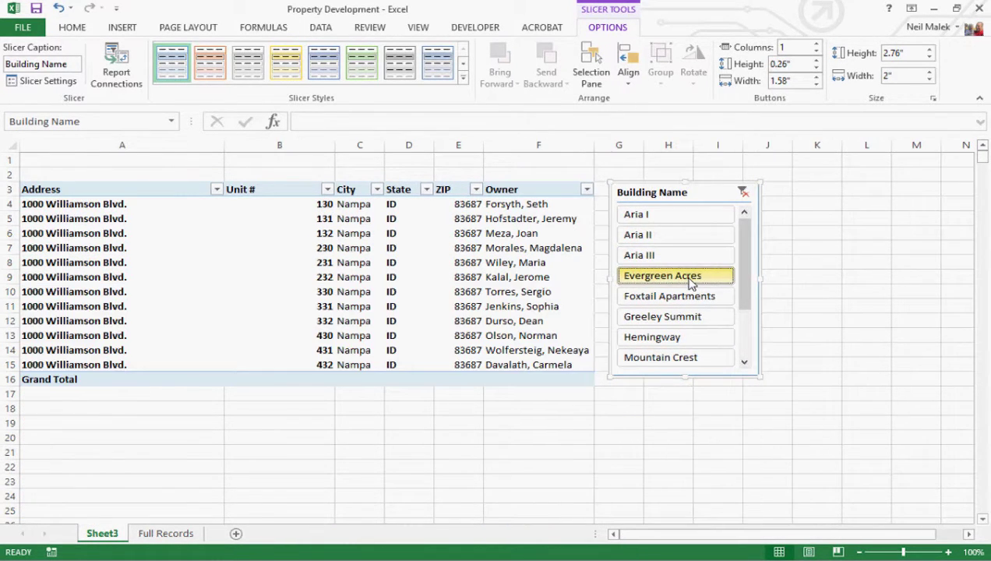
left_click(680, 321)
scroll(684, 321, "down", 2)
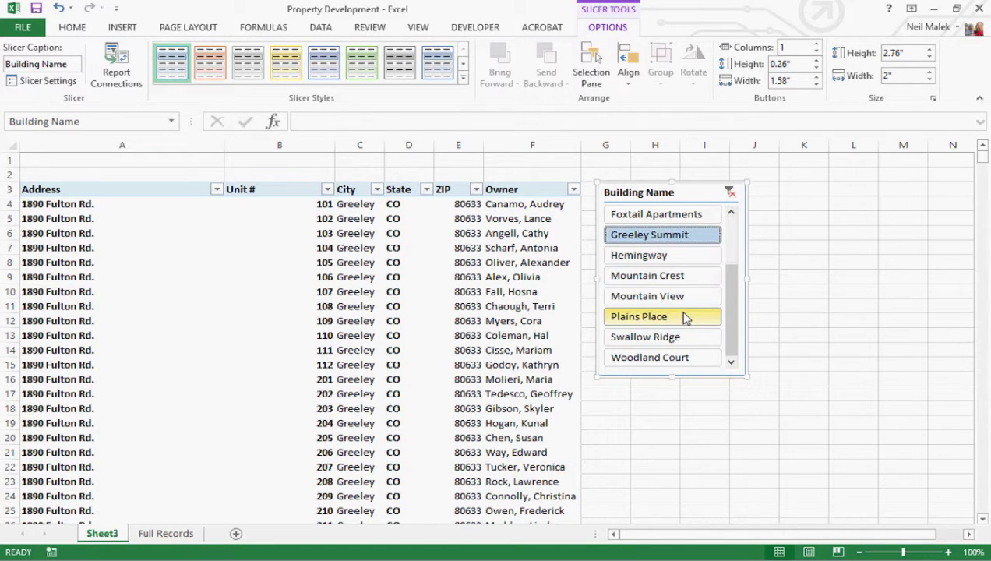
left_click(684, 317)
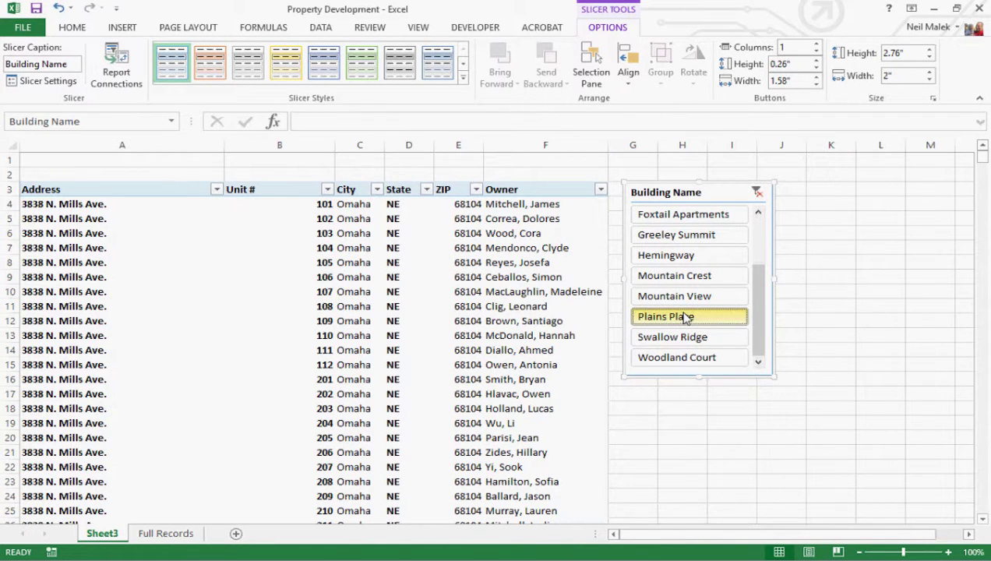
left_click(682, 358)
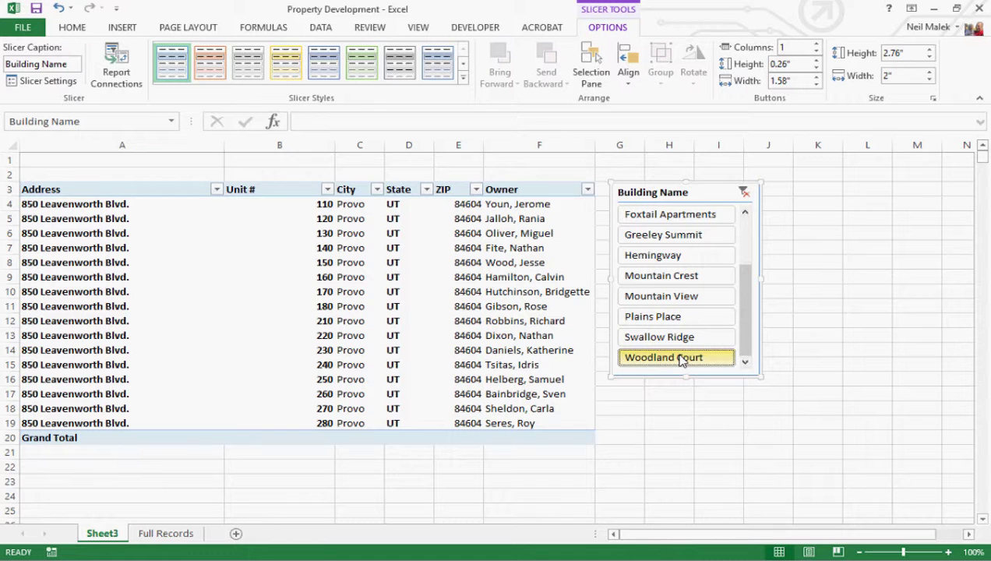